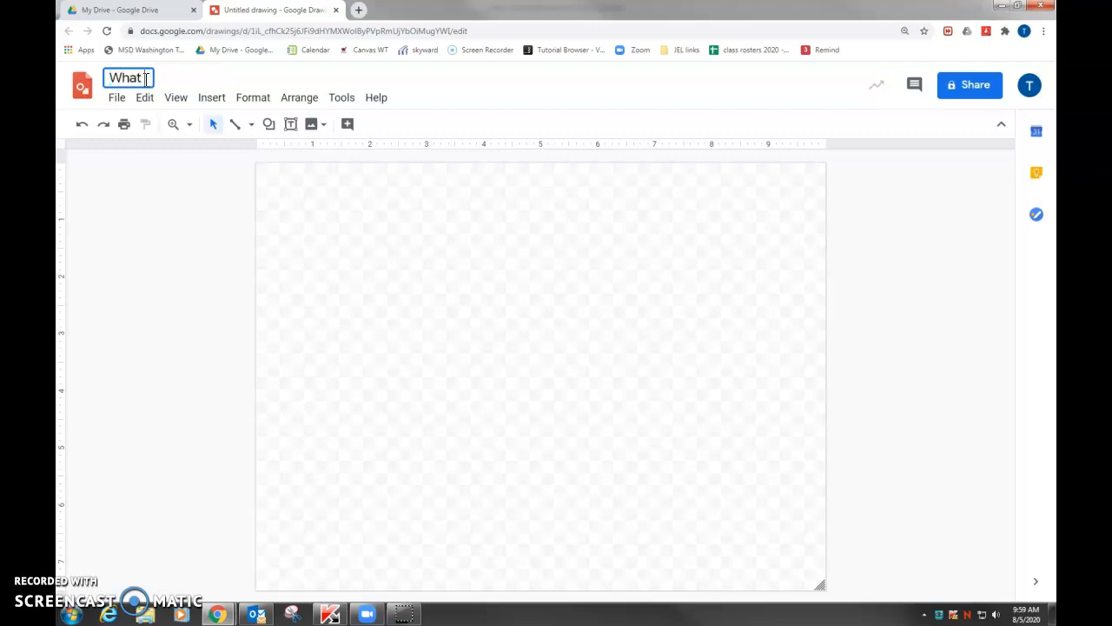
Name the drawing "Manufacturing exploration My name"
type("nua")
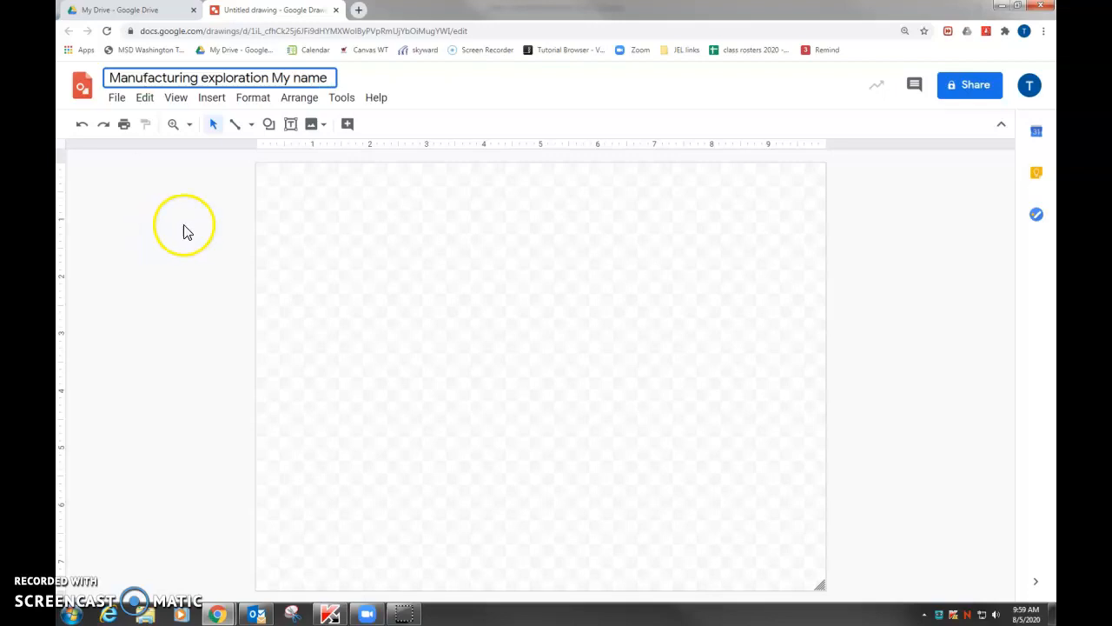
left_click(366, 223)
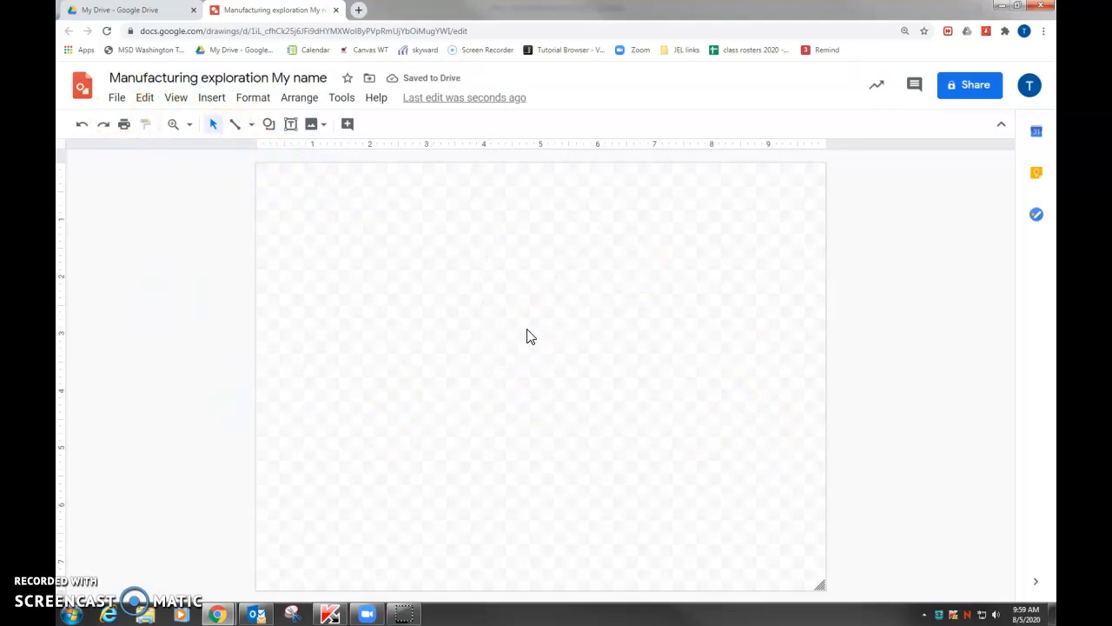
left_click(116, 99)
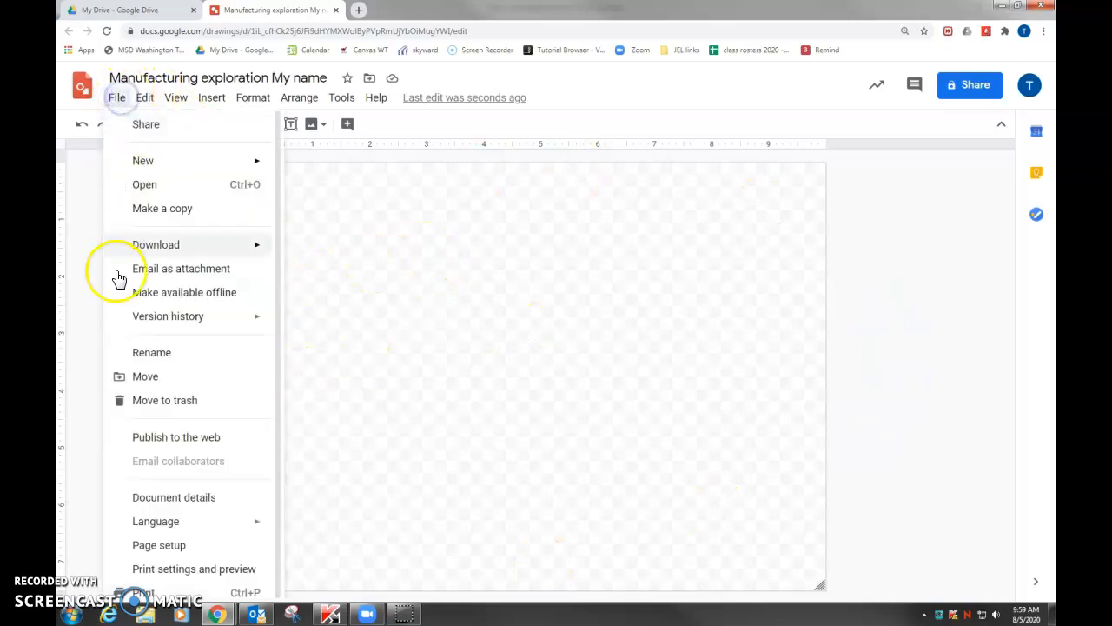
left_click(165, 546)
left_click(532, 313)
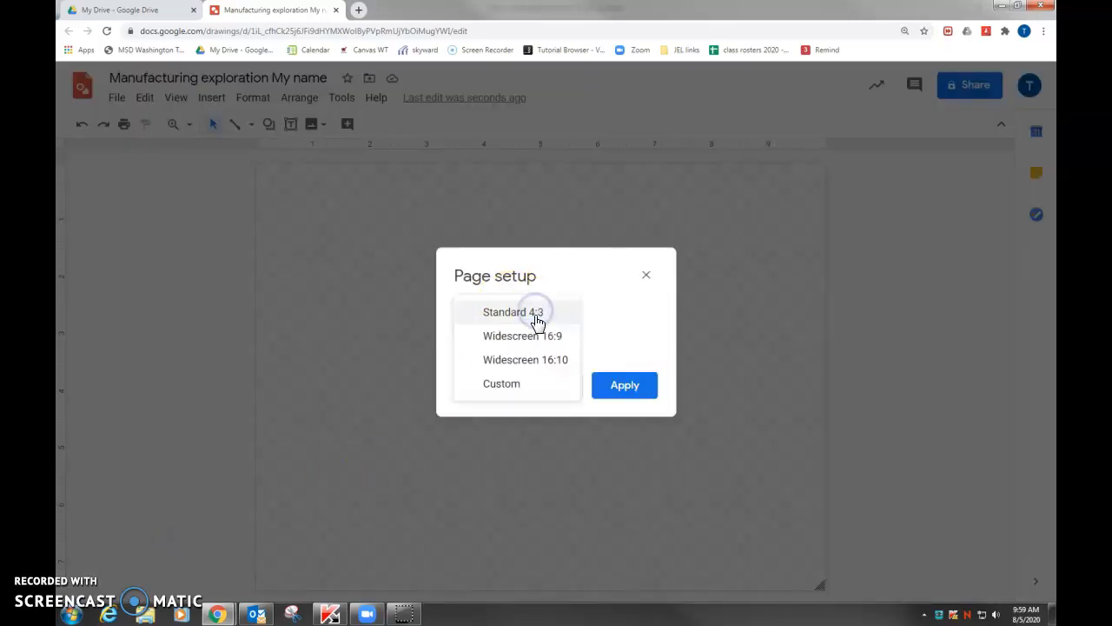
left_click(502, 386)
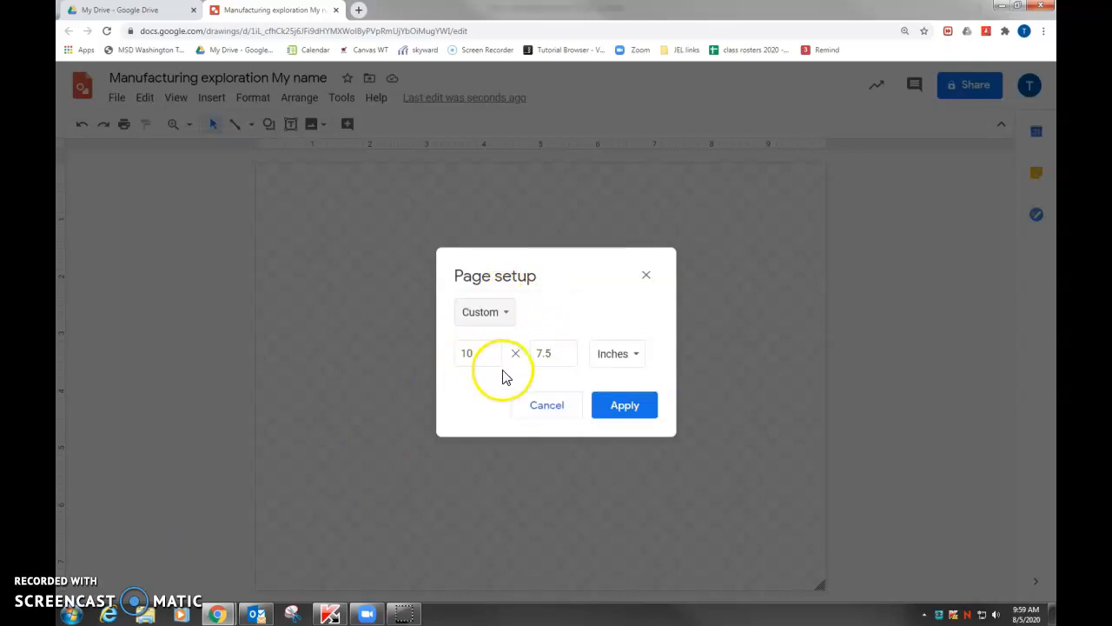
left_click_drag(497, 361, 421, 360)
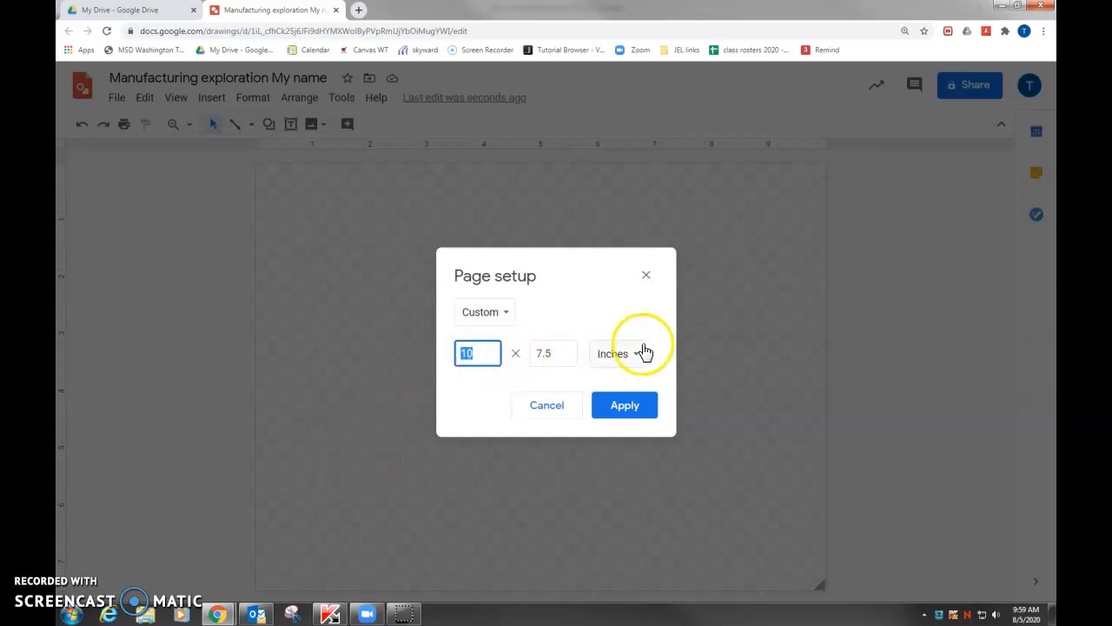
left_click(549, 405)
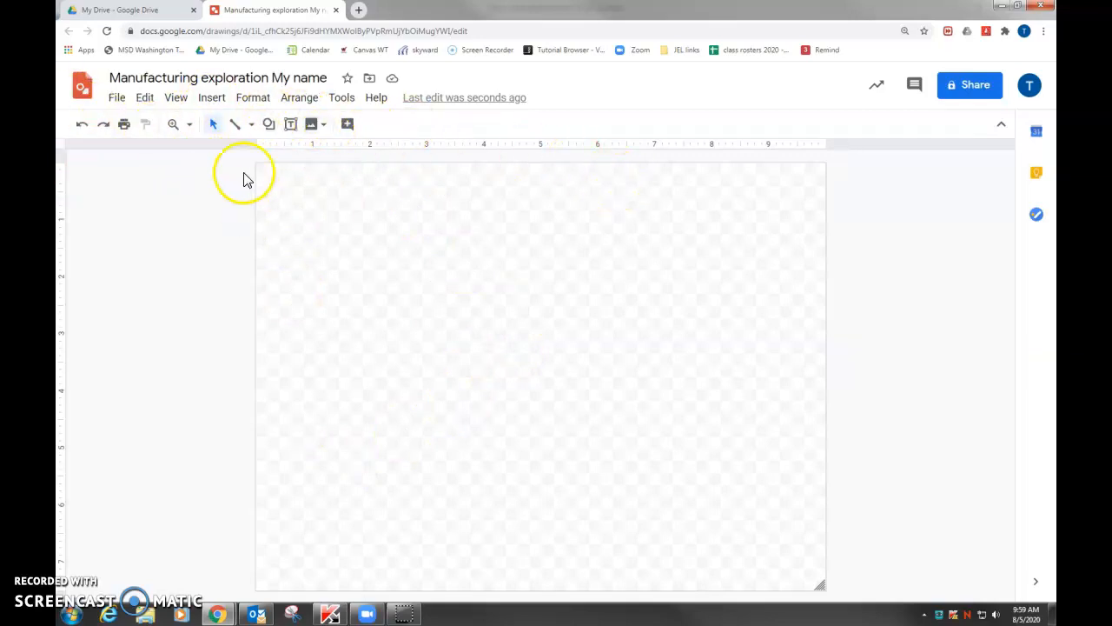
Insert a text box about 7 inches wide near the upper edge of the page with the text "MANUFACTURING PROCESS"
left_click(212, 101)
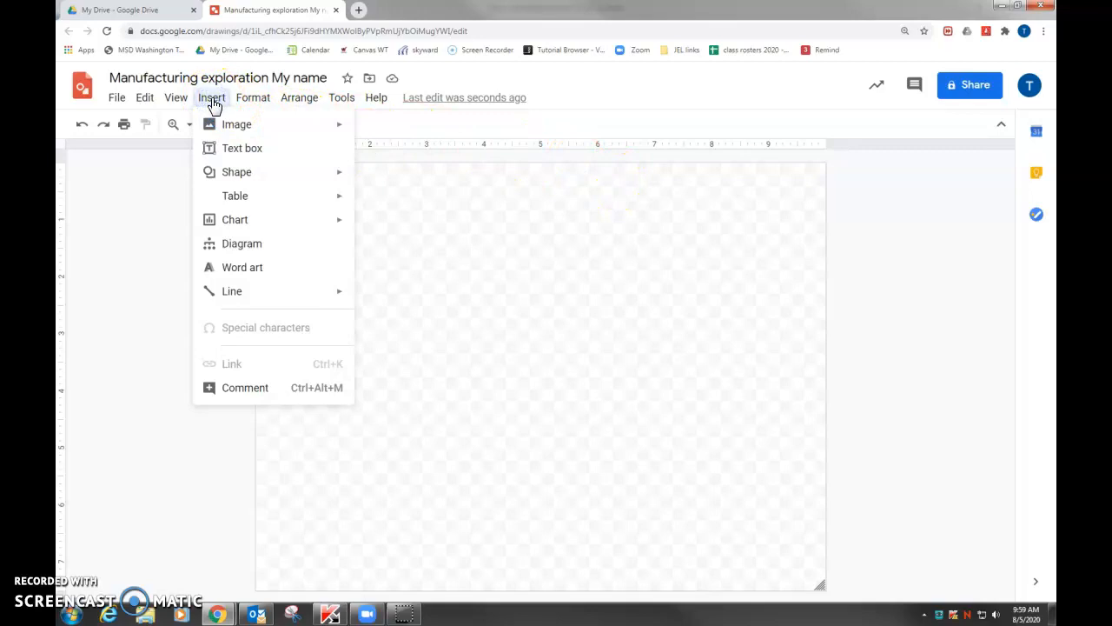
mouse_move(225, 131)
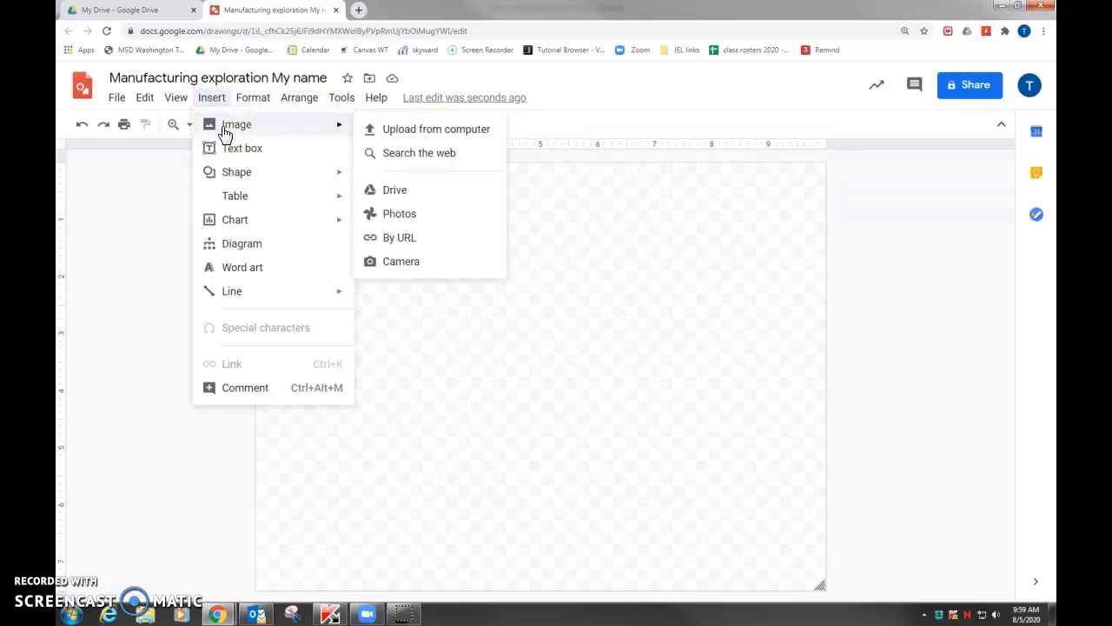
left_click(242, 152)
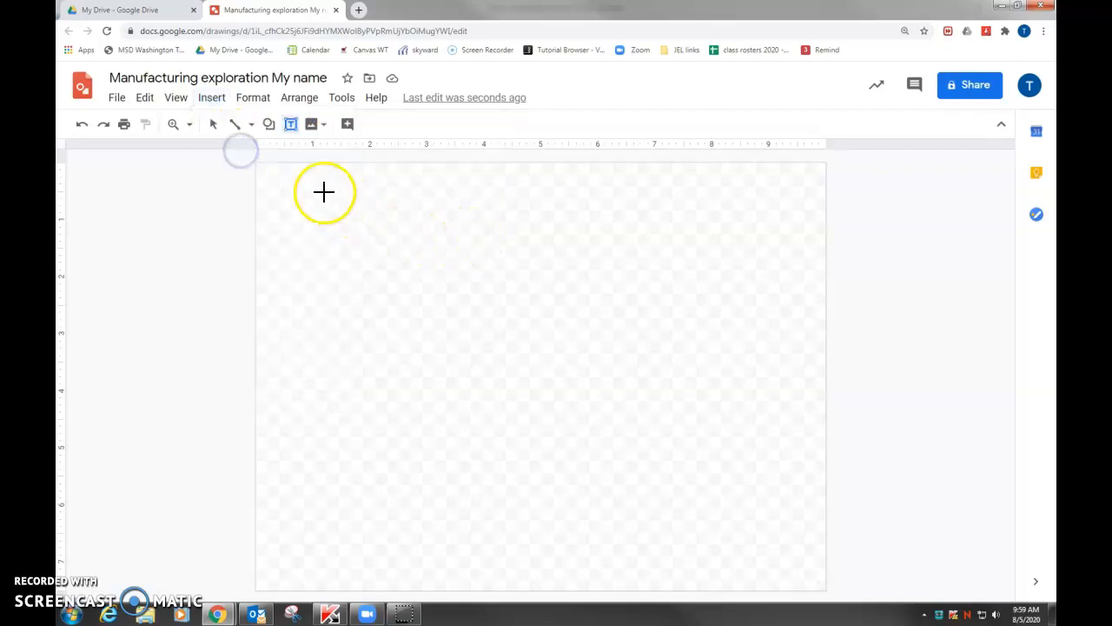
left_click_drag(266, 183, 668, 233)
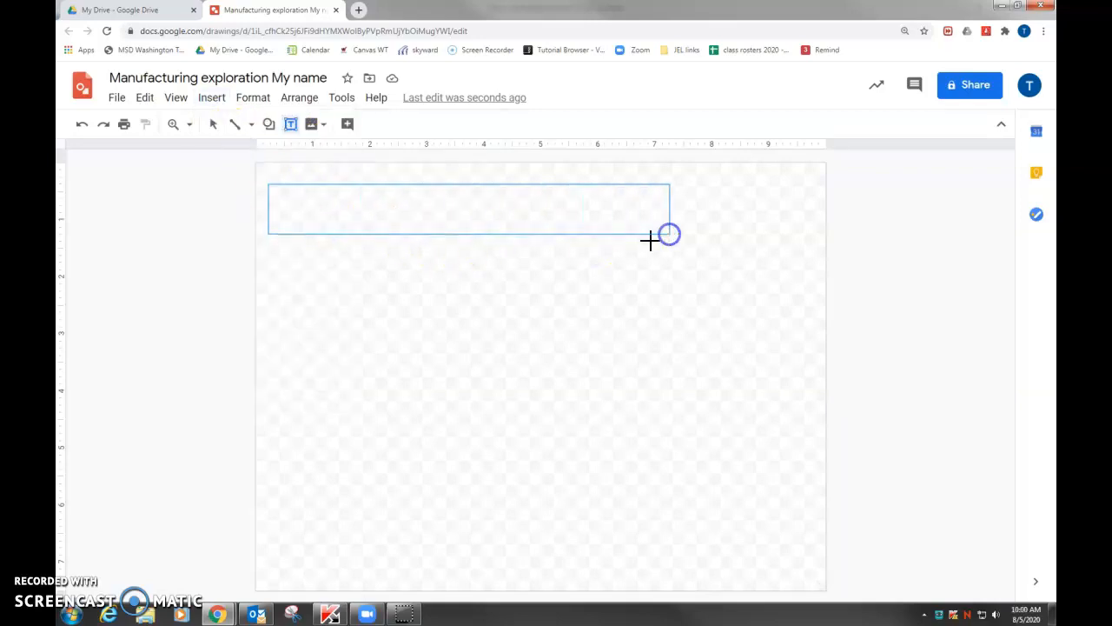
left_click(430, 219)
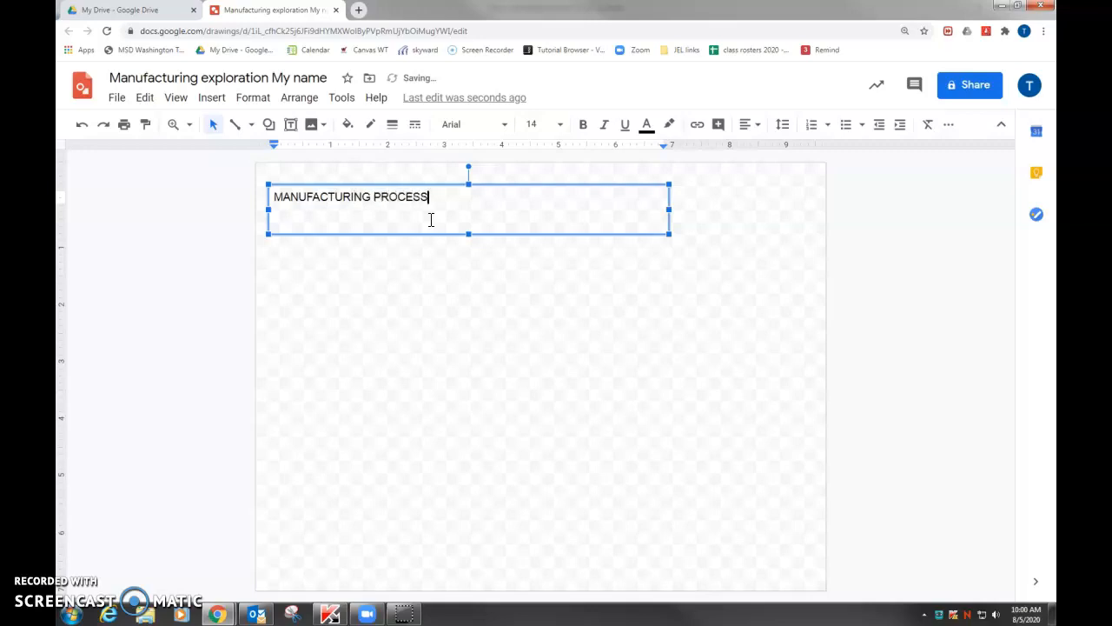
Format the "MANUFACTURING PROCESS" title in dark orange, bold, at font size 48
left_click_drag(455, 206, 89, 194)
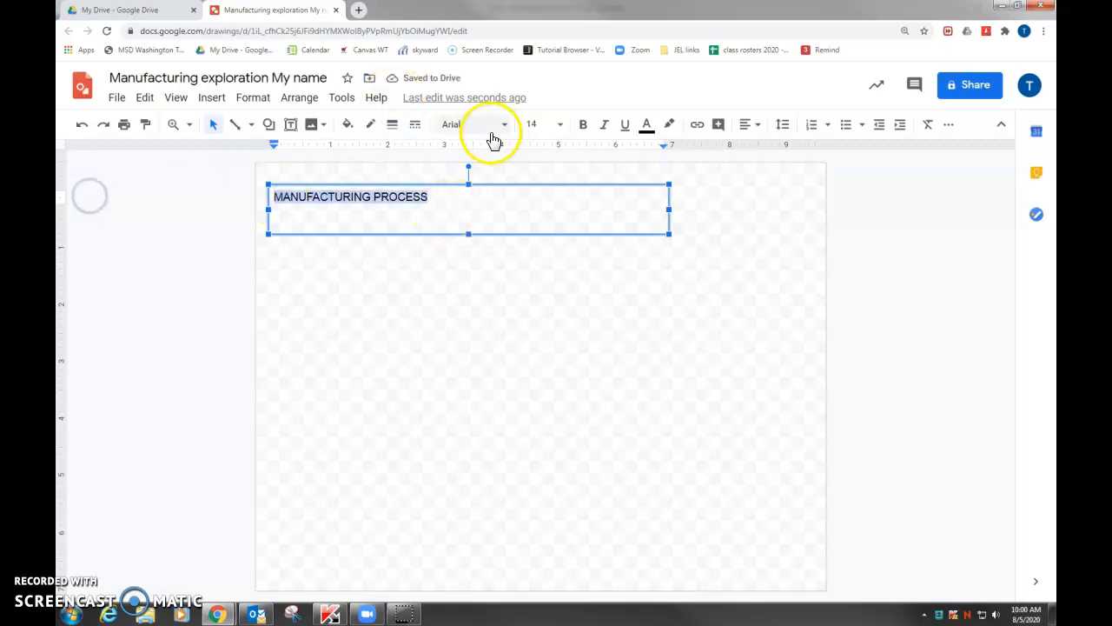
left_click(646, 124)
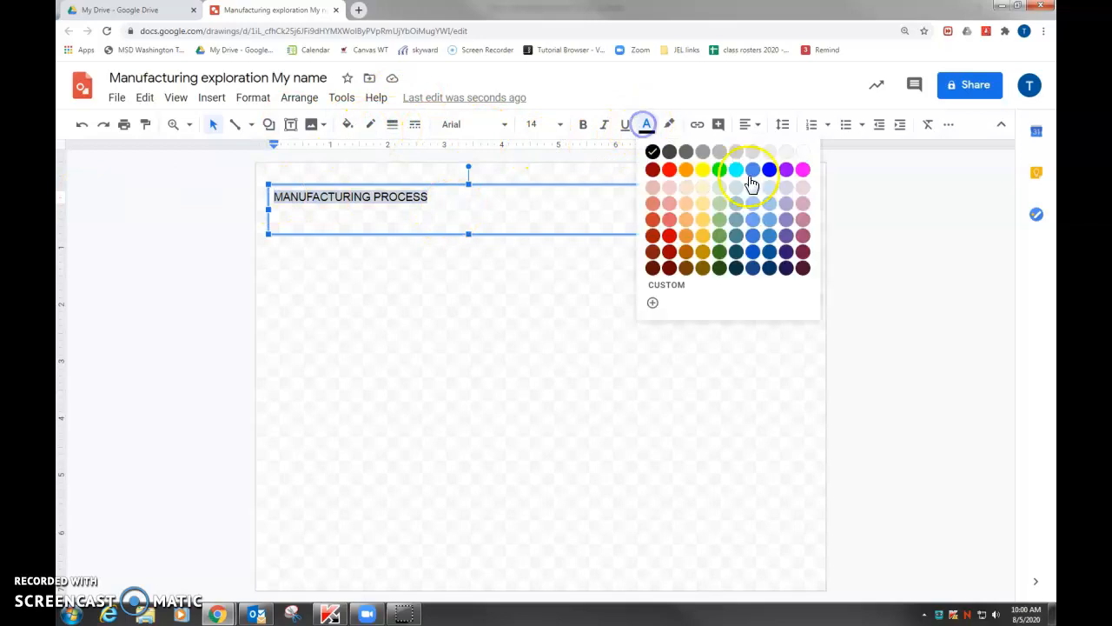
left_click(686, 258)
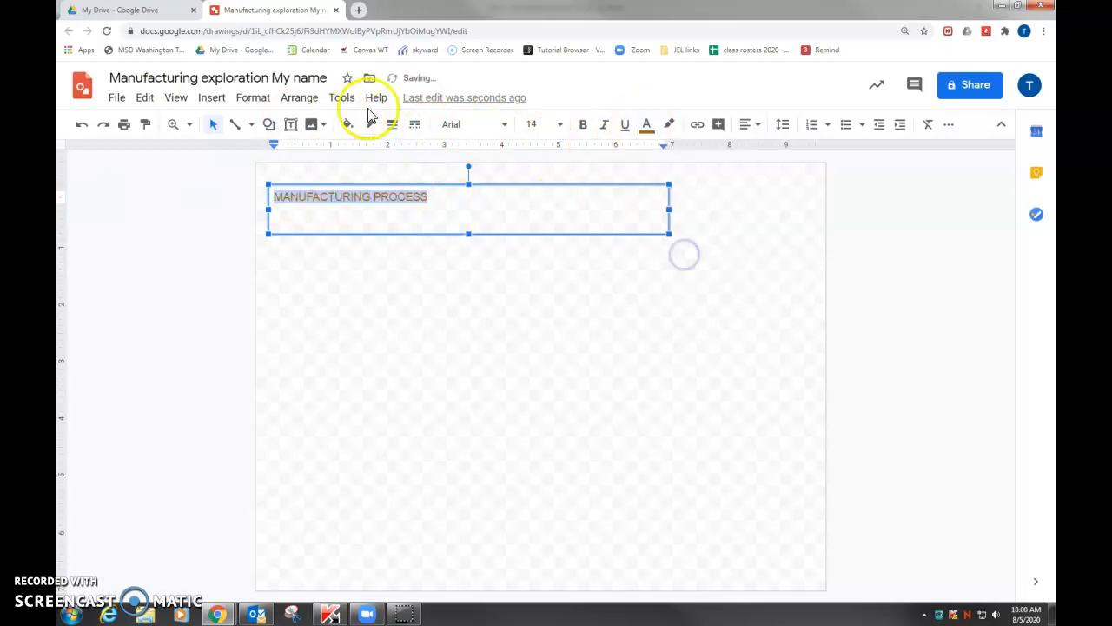
left_click(584, 125)
left_click(560, 126)
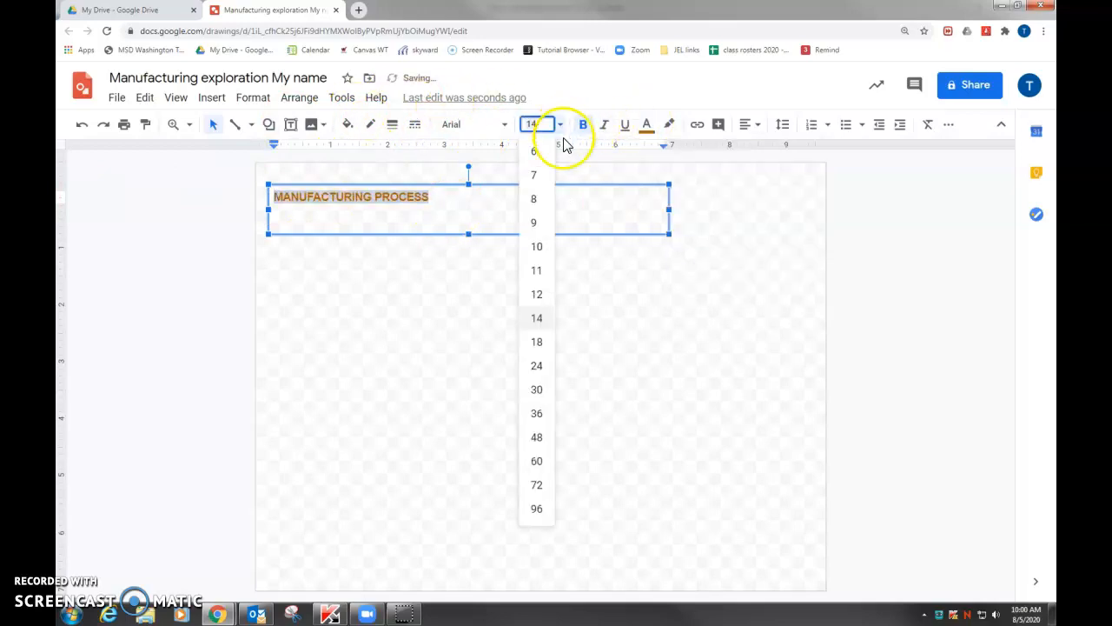
left_click(531, 439)
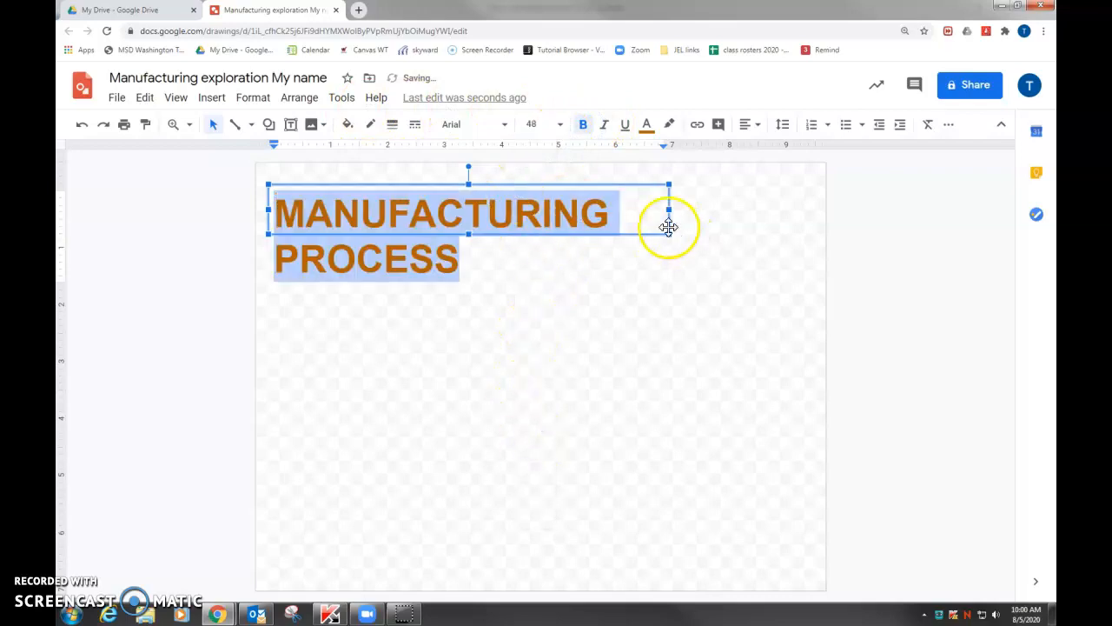
Widen the title's text box to about 11.3 inches so the title fits on one line, and center-align its text
left_click_drag(669, 210, 802, 204)
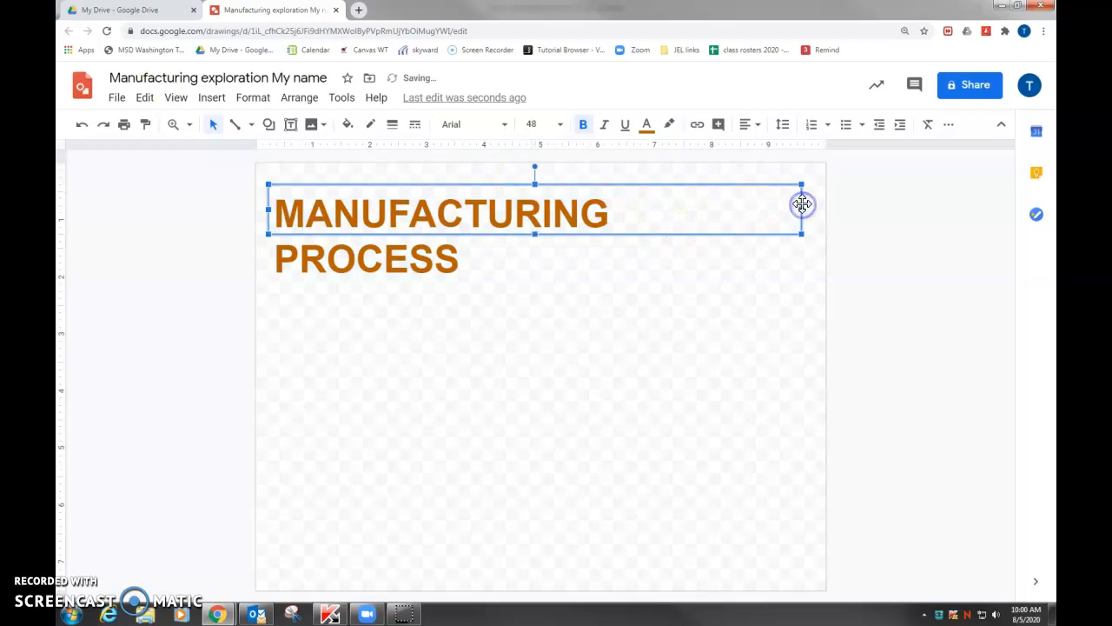
left_click_drag(910, 223, 911, 223)
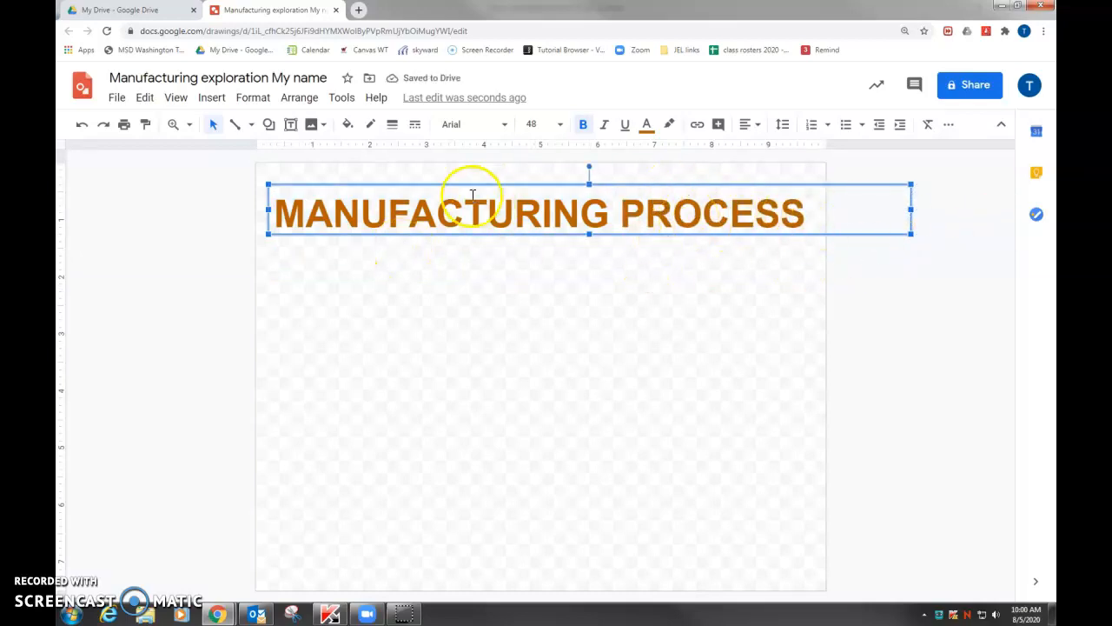
left_click(600, 216)
double_click(600, 217)
left_click(808, 223)
left_click_drag(807, 223, 188, 174)
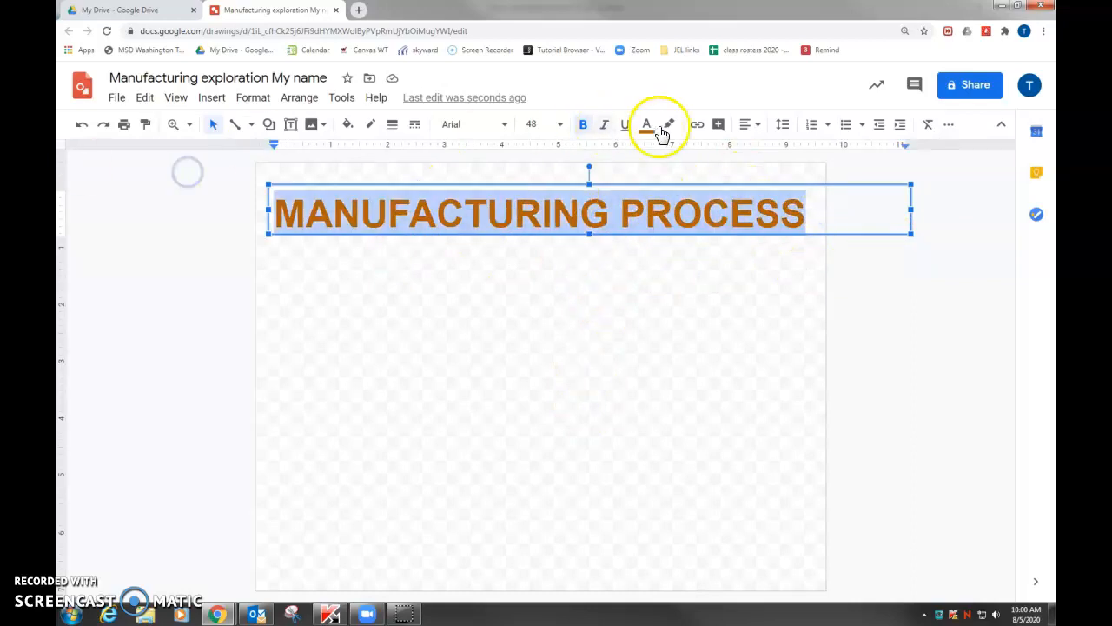
left_click(756, 125)
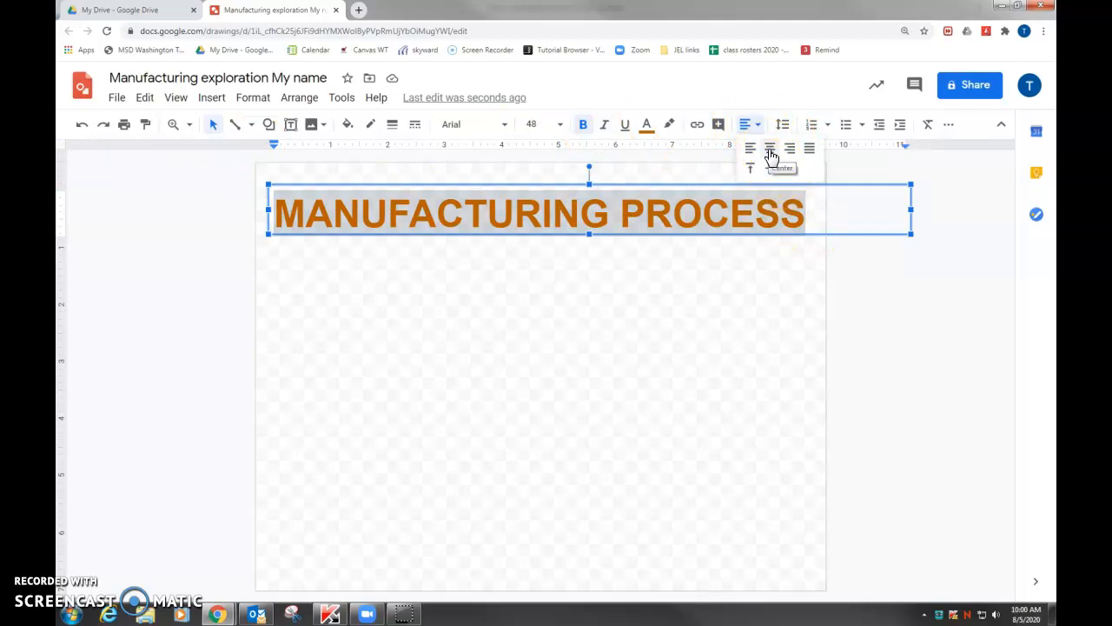
left_click(771, 154)
Move the title text box up so it is horizontally centered at the page's upper edge
left_click_drag(598, 185, 505, 166)
left_click(455, 331)
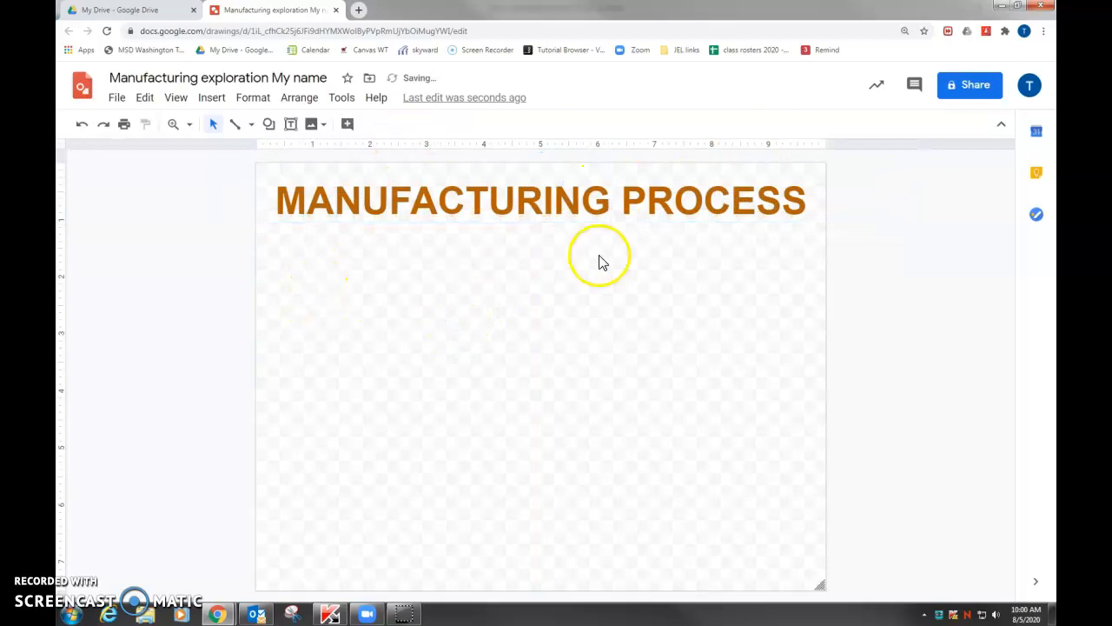
left_click(571, 279)
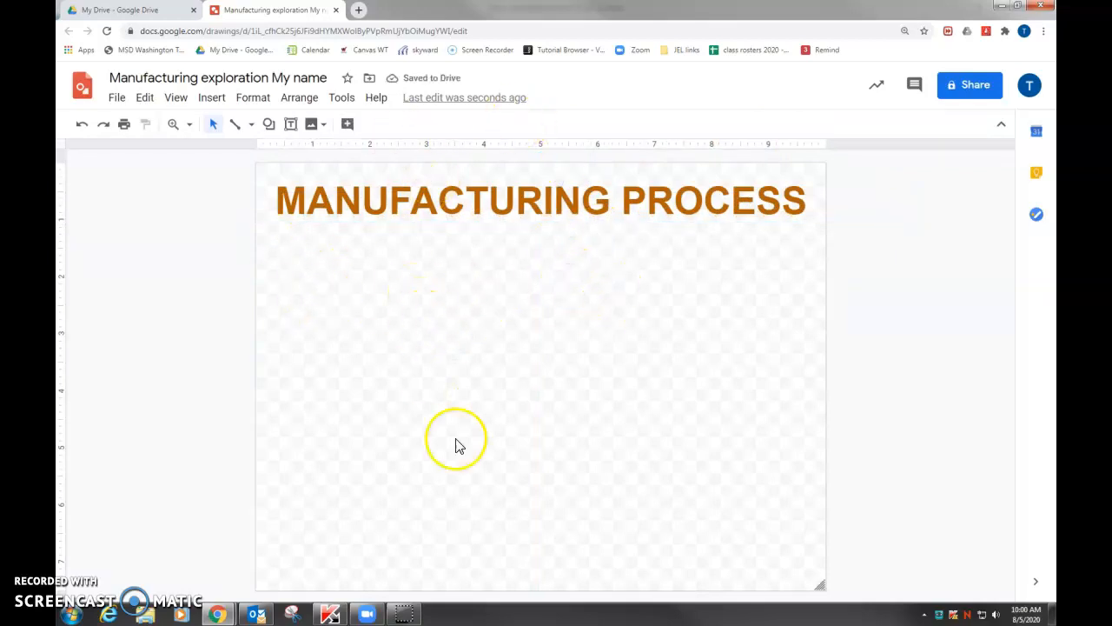
Draw a rectangle about 10 by 1.1 inches across the page's upper edge, covering the title, and fill it with green
left_click(213, 98)
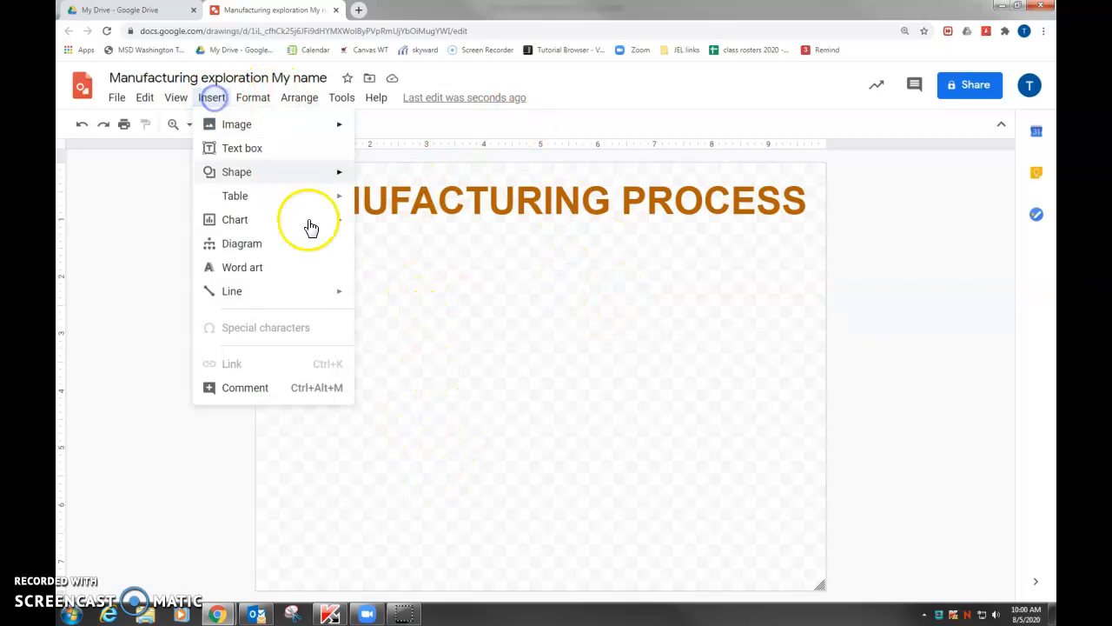
left_click(240, 177)
left_click(377, 179)
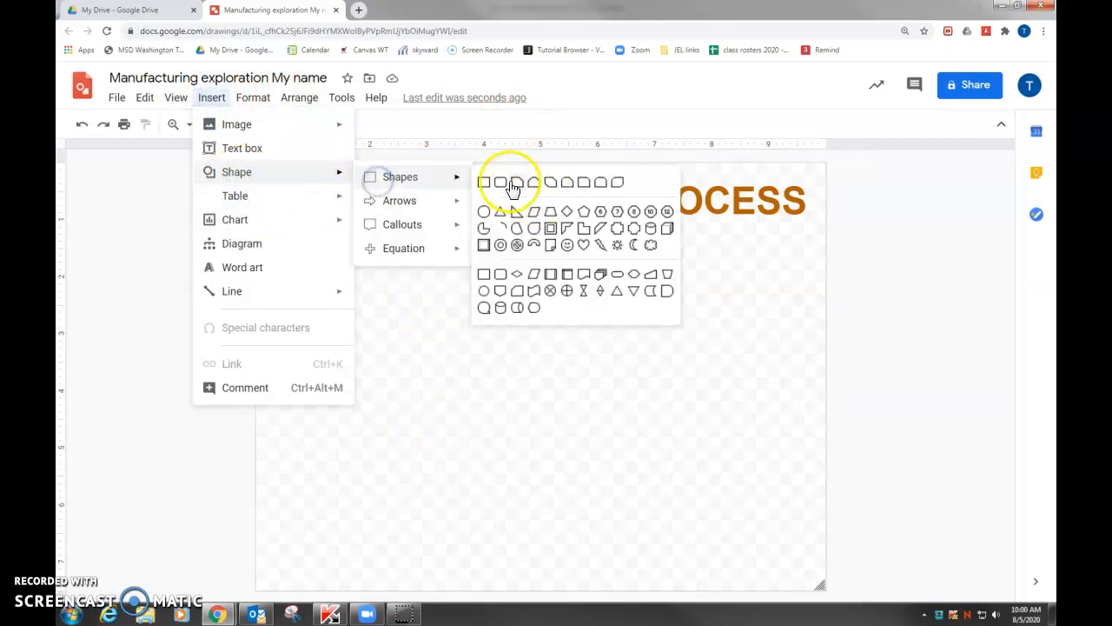
left_click(485, 184)
left_click_drag(256, 164, 825, 225)
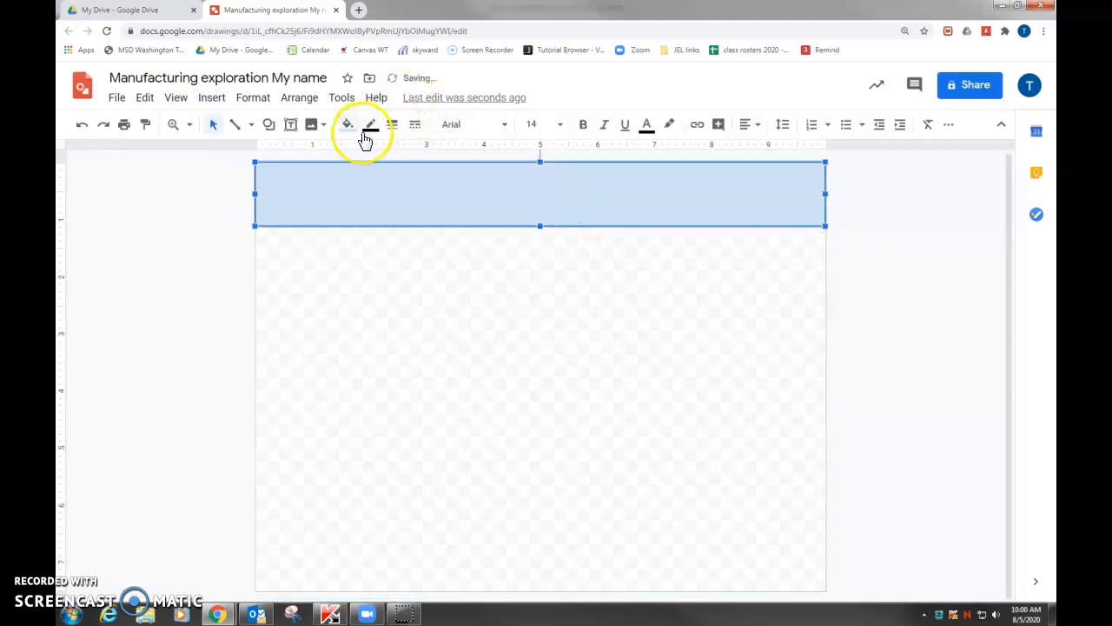
left_click(347, 125)
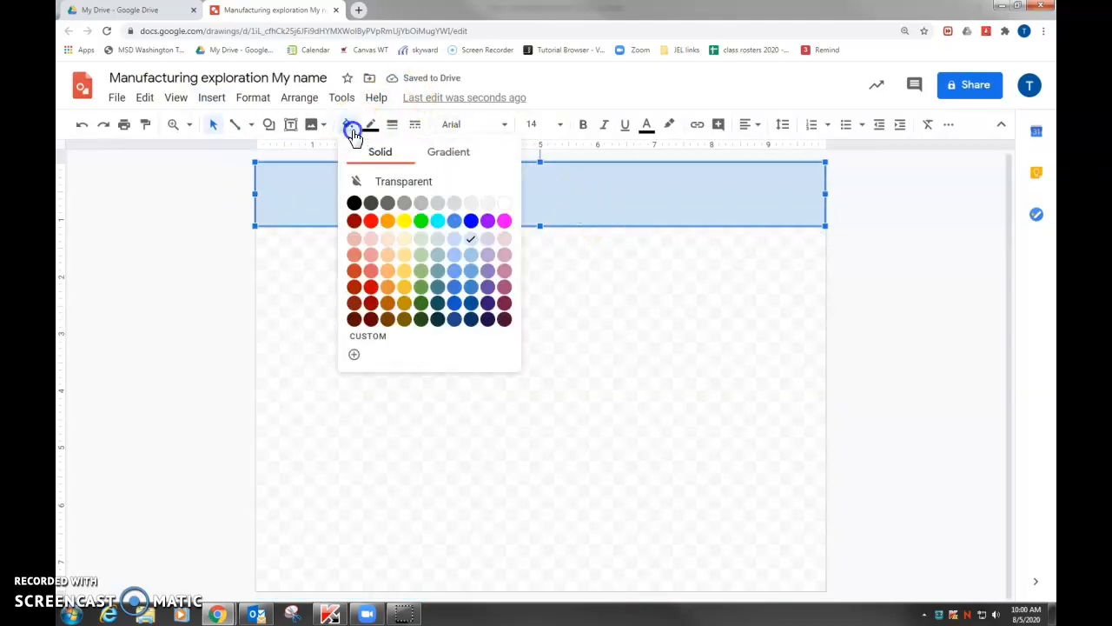
left_click(422, 220)
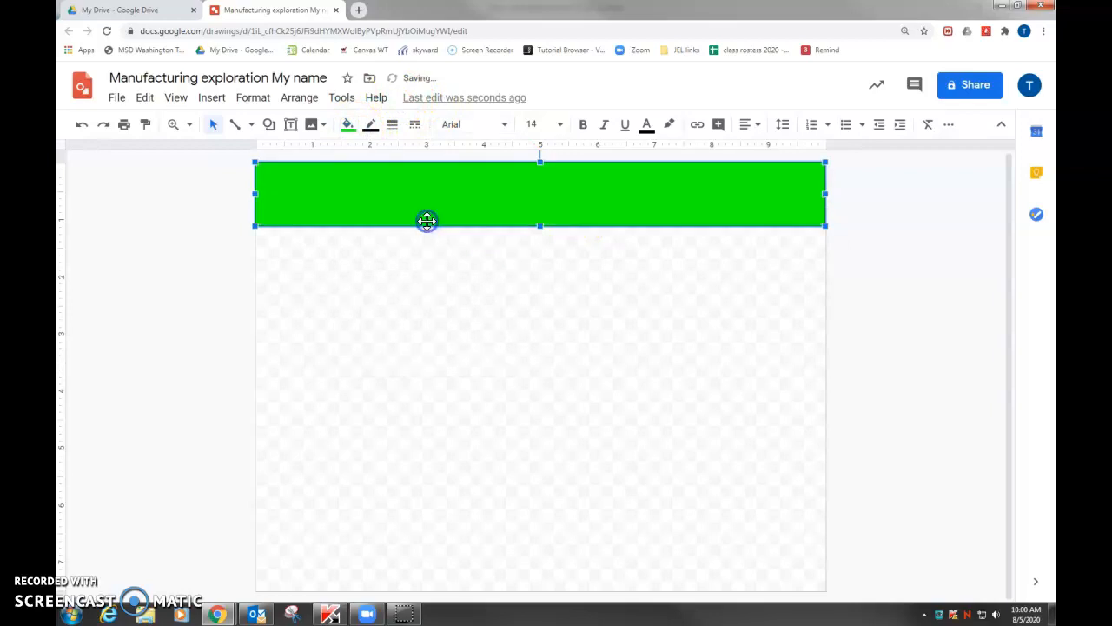
Send the green rectangle to the back, behind the "MANUFACTURING PROCESS" title
right_click(770, 195)
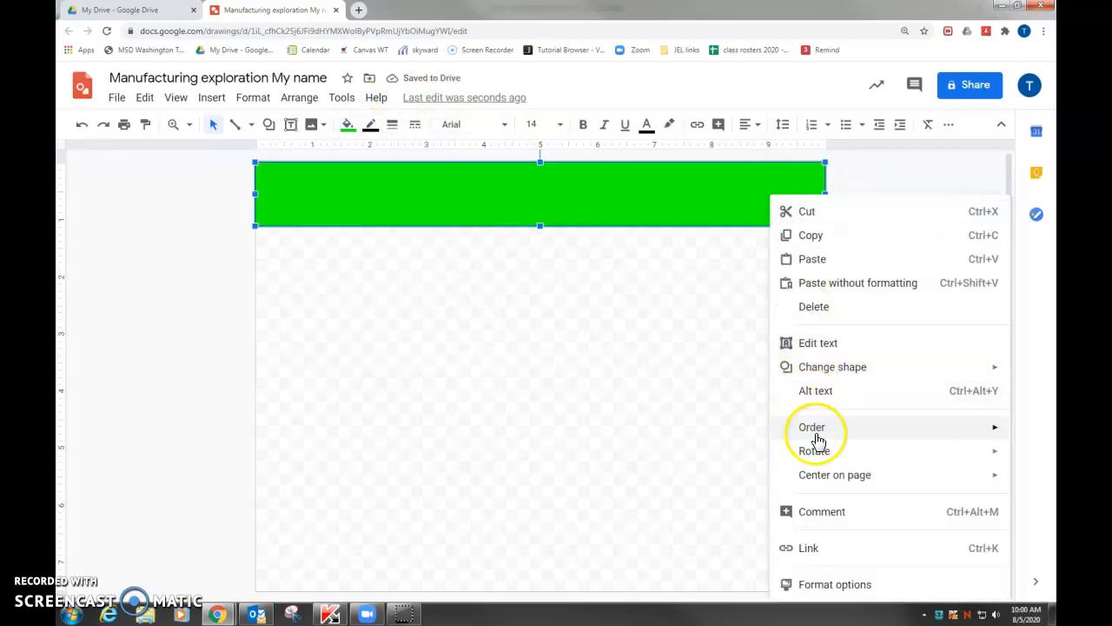
mouse_move(817, 431)
left_click(661, 516)
left_click(472, 328)
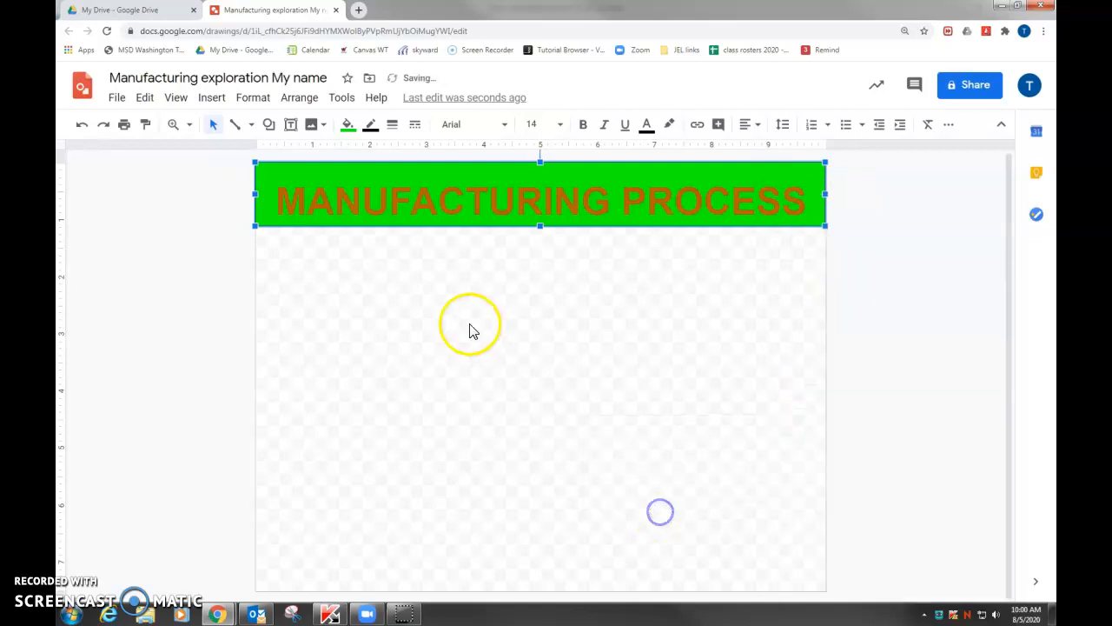
left_click(425, 196)
left_click(554, 284)
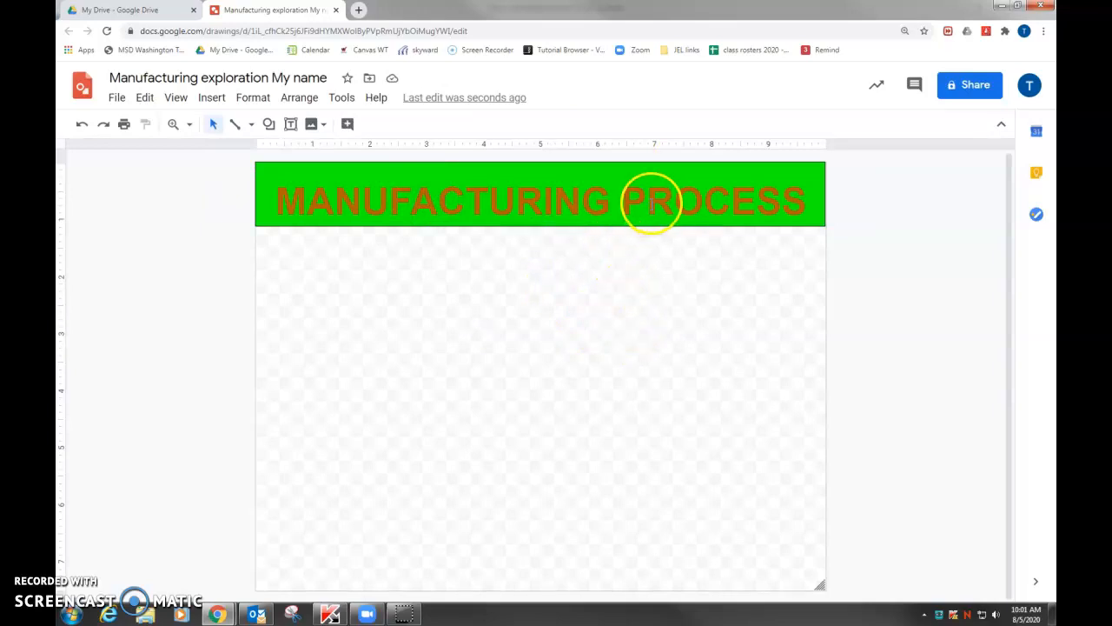
Apply a white highlight color to the "MANUFACTURING PROCESS" title text
double_click(653, 200)
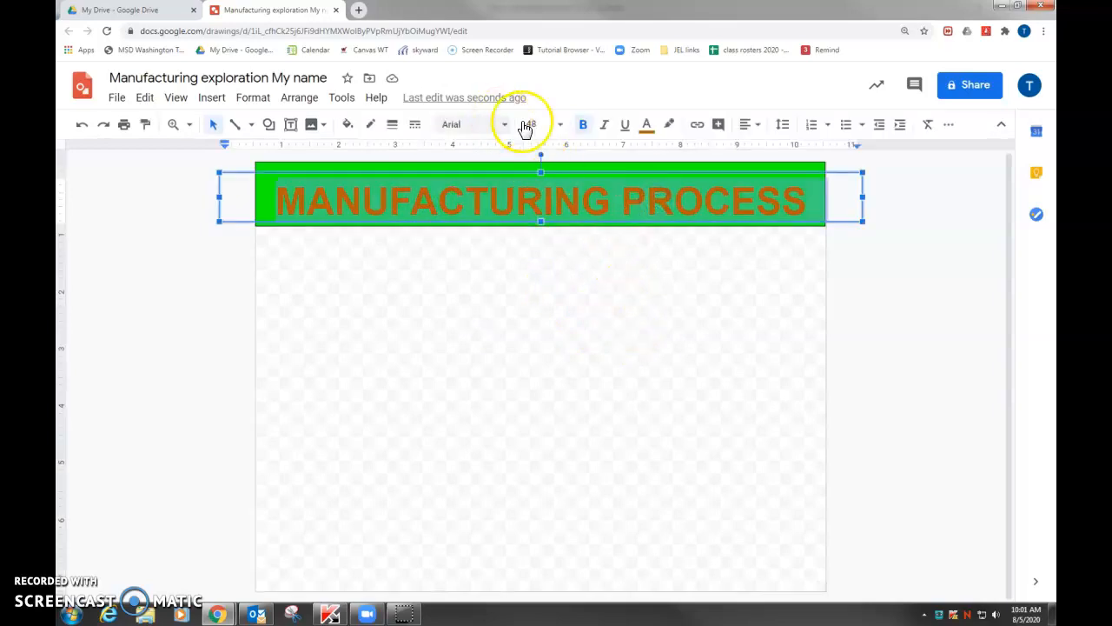
left_click(671, 126)
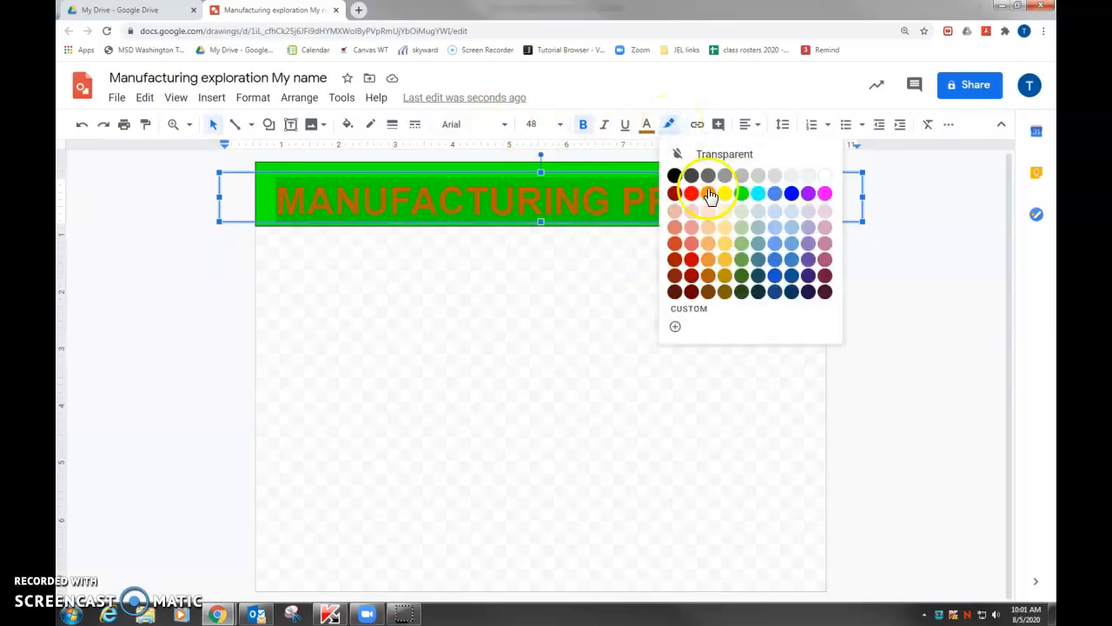
left_click(825, 178)
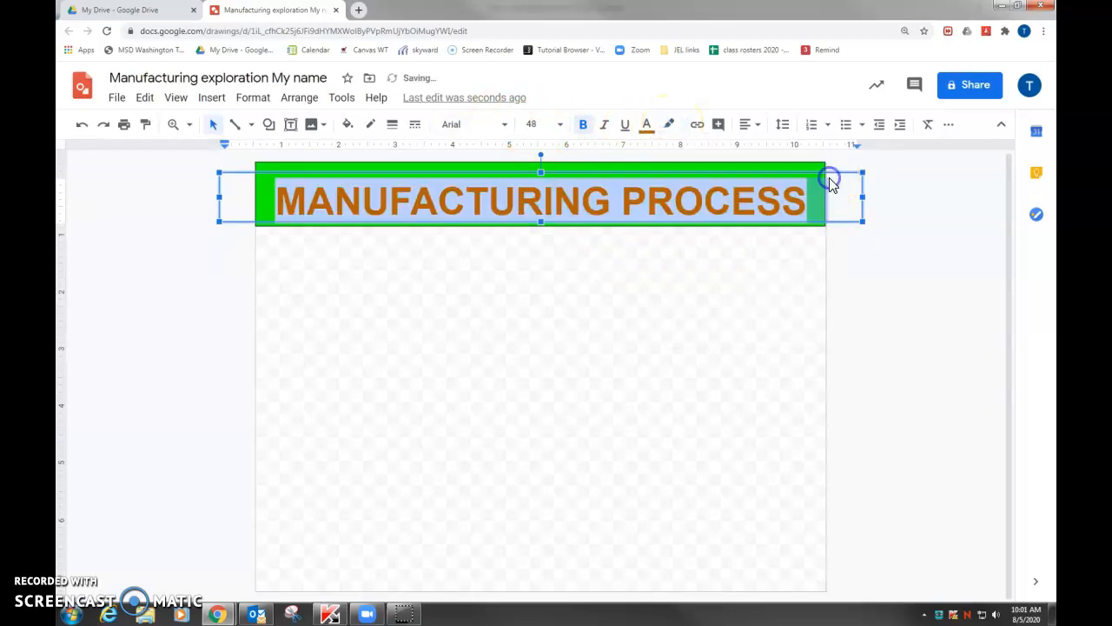
left_click(640, 324)
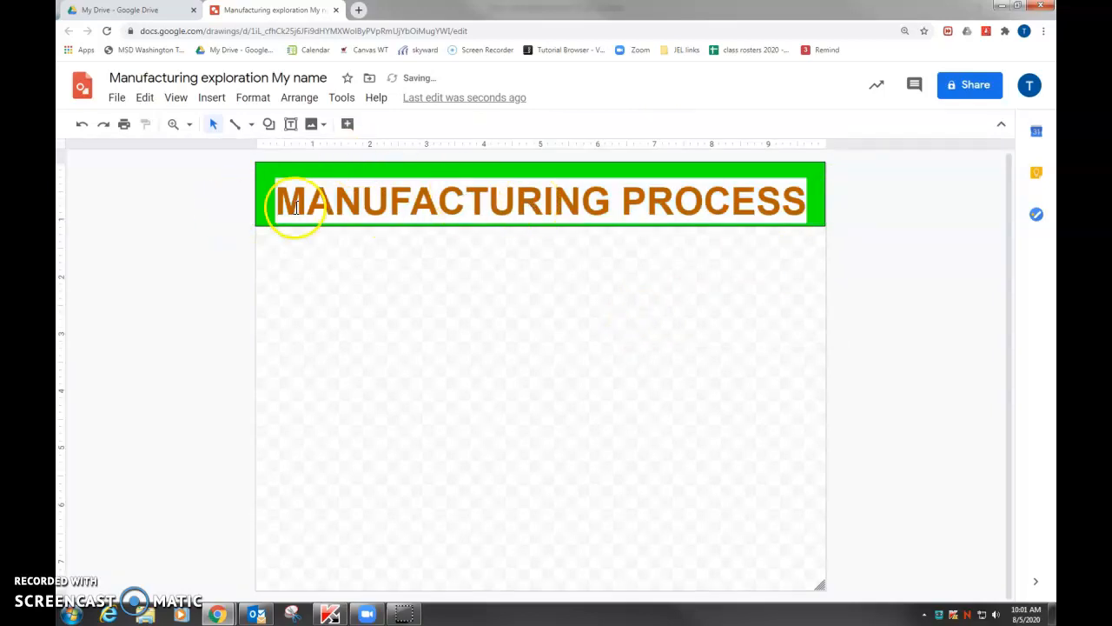
Set the highlight color of the "MANUFACTURING PROCESS" title text to transparent
left_click_drag(284, 203, 776, 196)
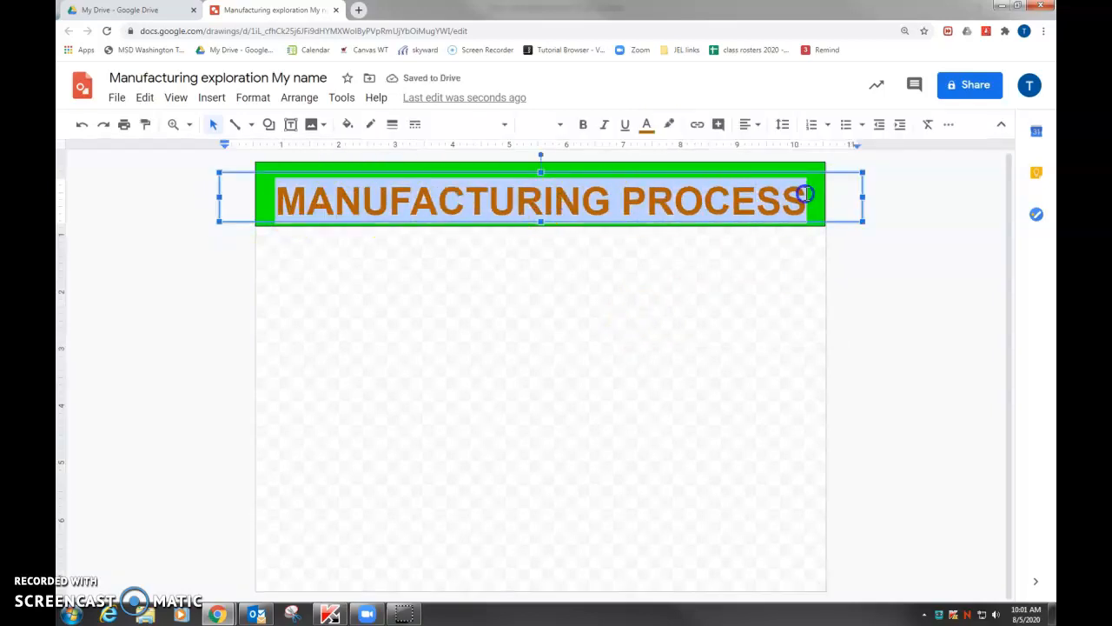
left_click(670, 126)
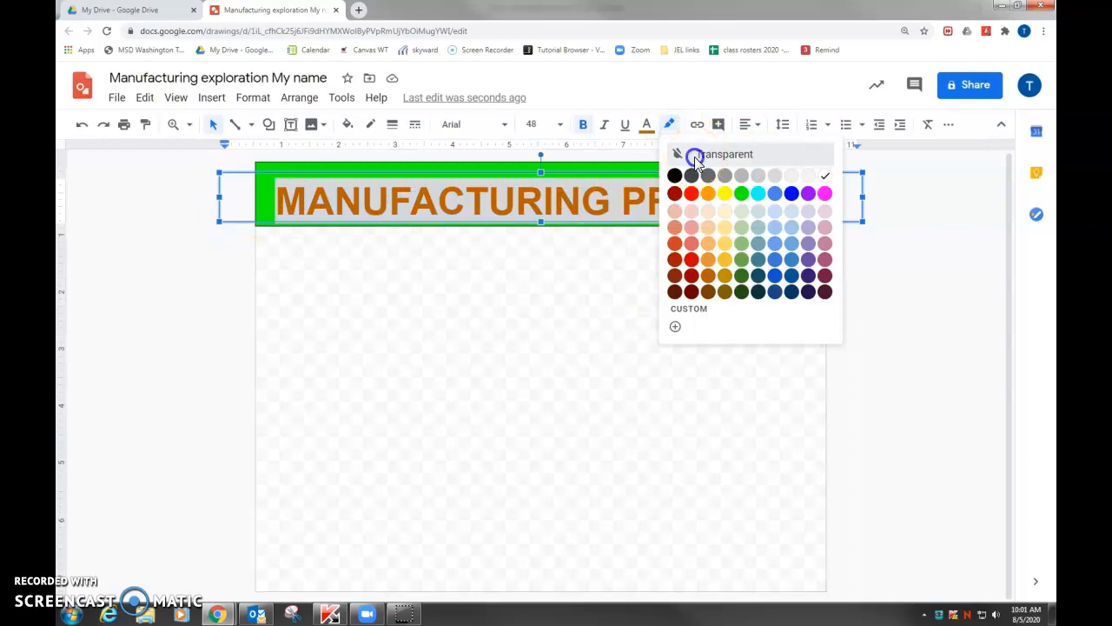
left_click(695, 161)
left_click(658, 357)
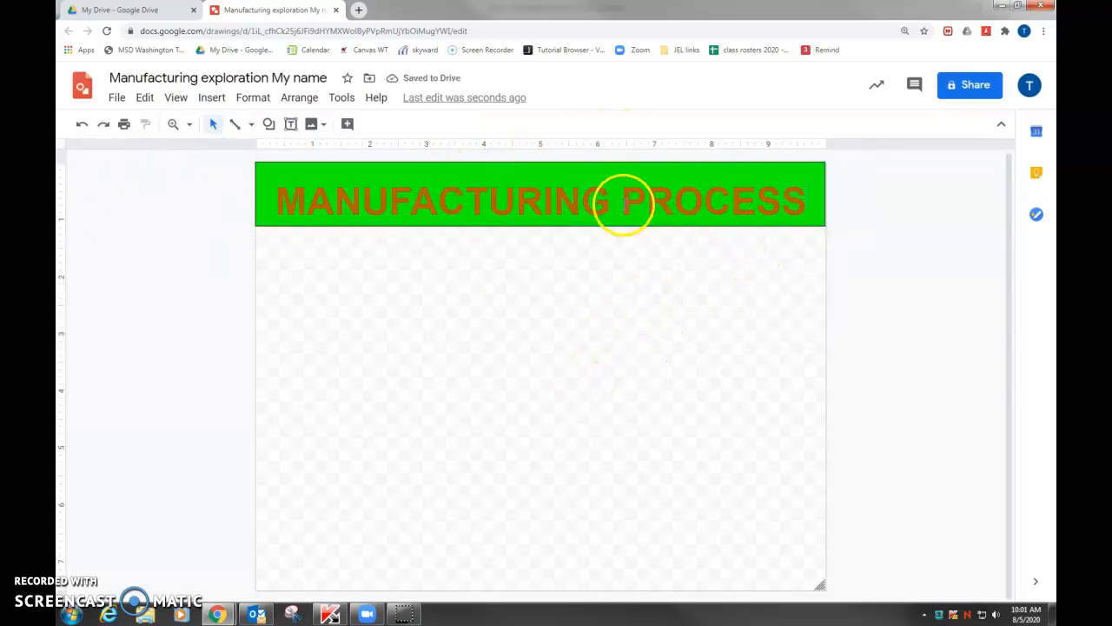
left_click(509, 339)
Insert a rectangle with two diagonally snipped corners, about 6.1 by 2.6 inches, below the title banner
left_click(202, 97)
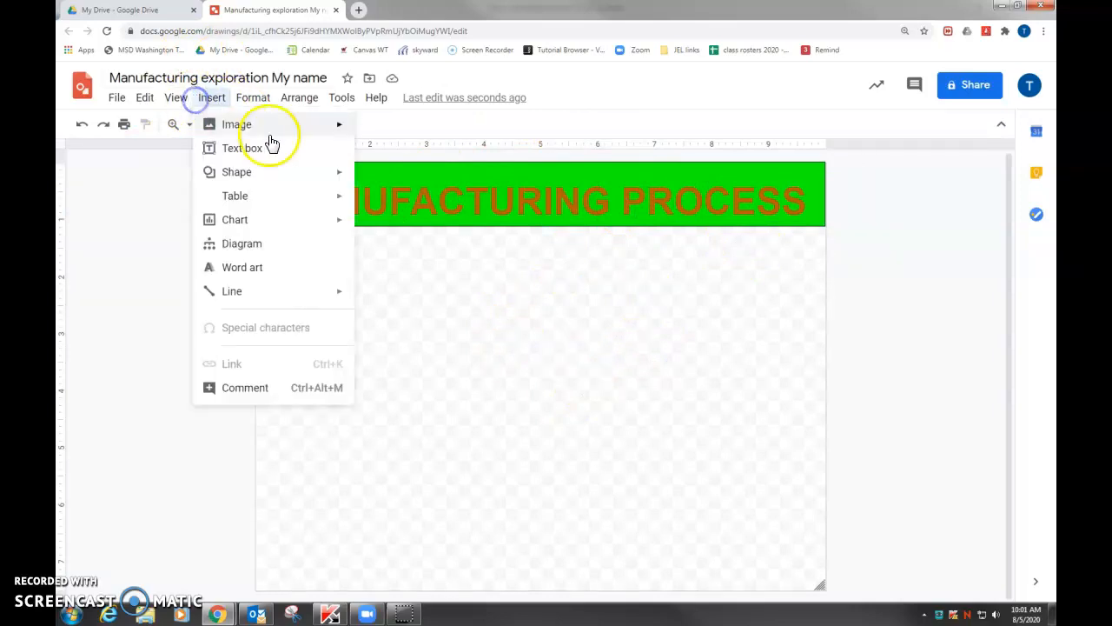
mouse_move(251, 174)
mouse_move(389, 228)
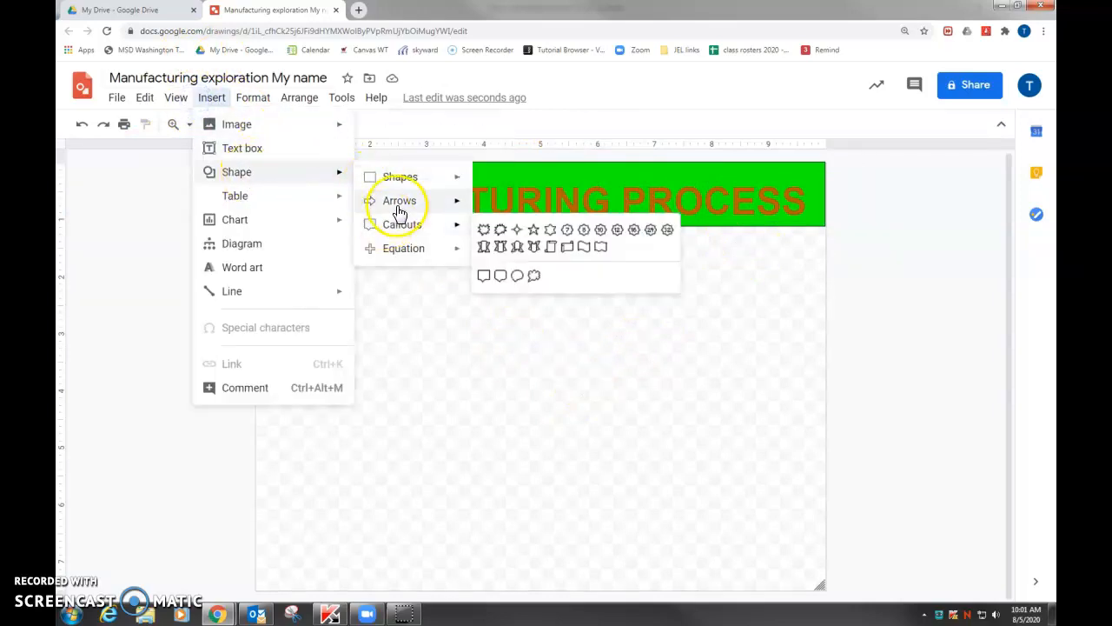
mouse_move(416, 185)
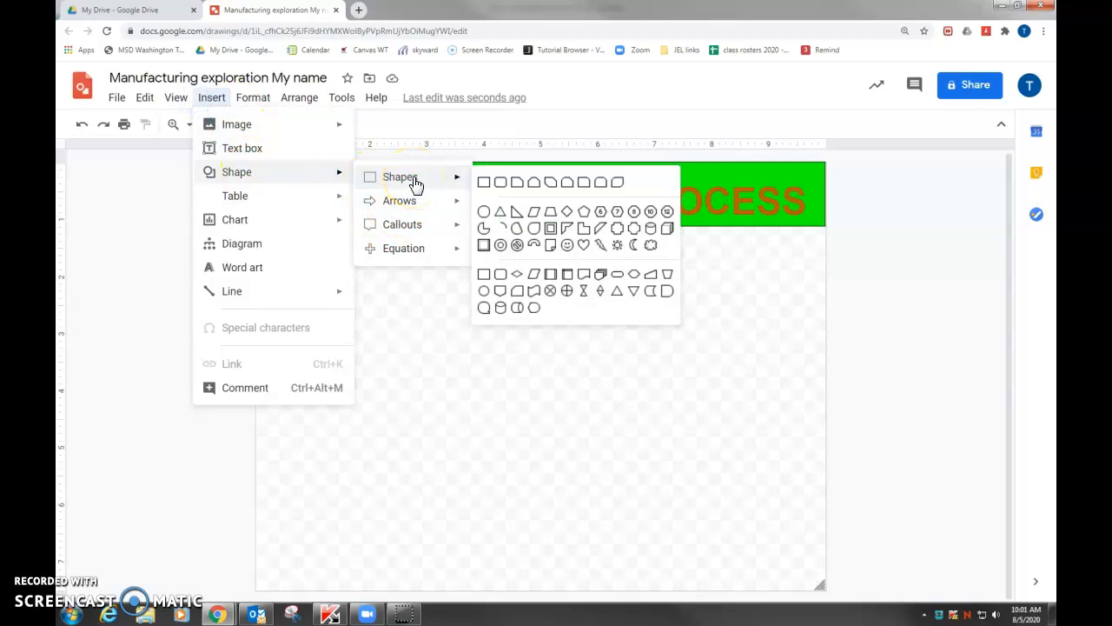
left_click(551, 182)
left_click_drag(420, 276, 768, 424)
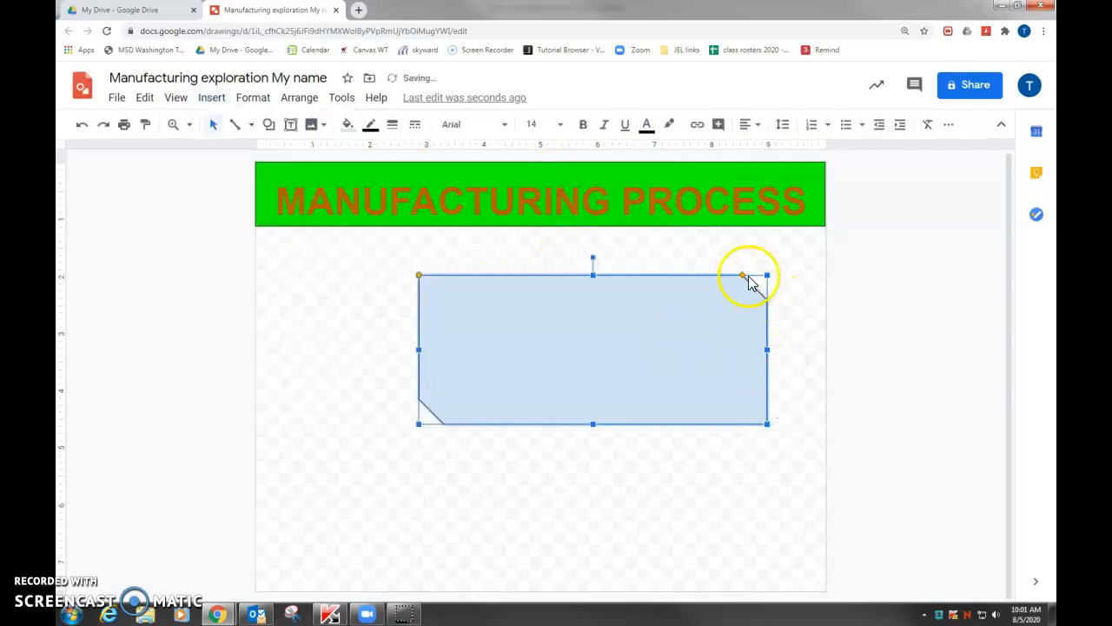
Enlarge the blue shape's snipped corners and move it up to just below the banner, near the page's right edge
mouse_move(744, 273)
left_mouse_down()
mouse_move(680, 291)
mouse_move(727, 276)
left_mouse_up()
left_click(940, 363)
left_click_drag(566, 337, 618, 293)
left_click(645, 395)
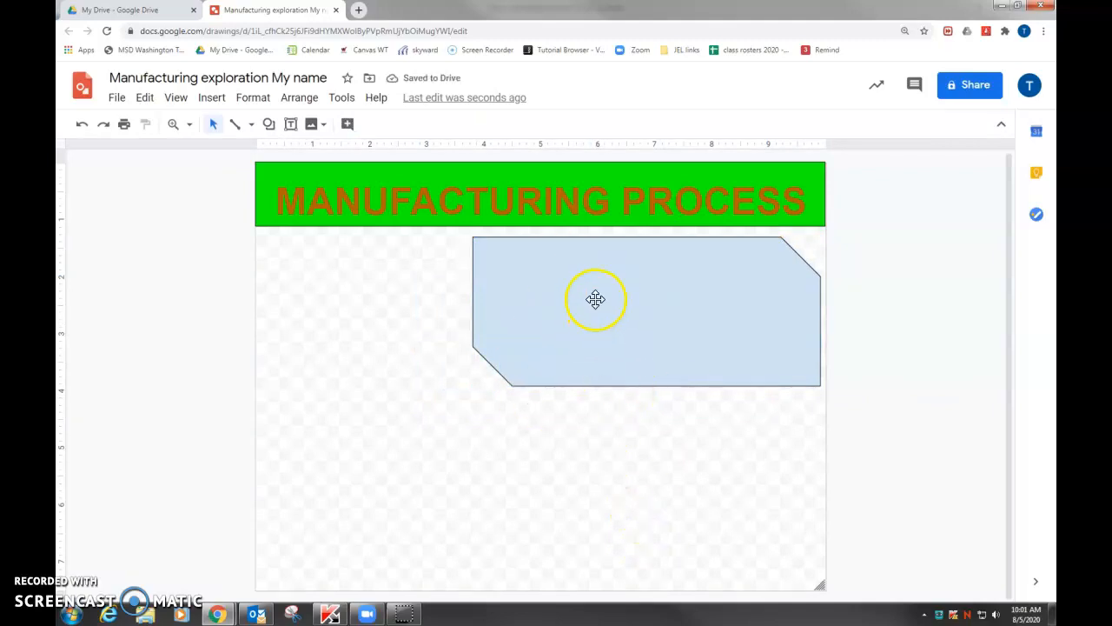
Fill the blue shape with several short lines of random placeholder text and nudge it slightly down and left
left_click(586, 313)
left_click(587, 313)
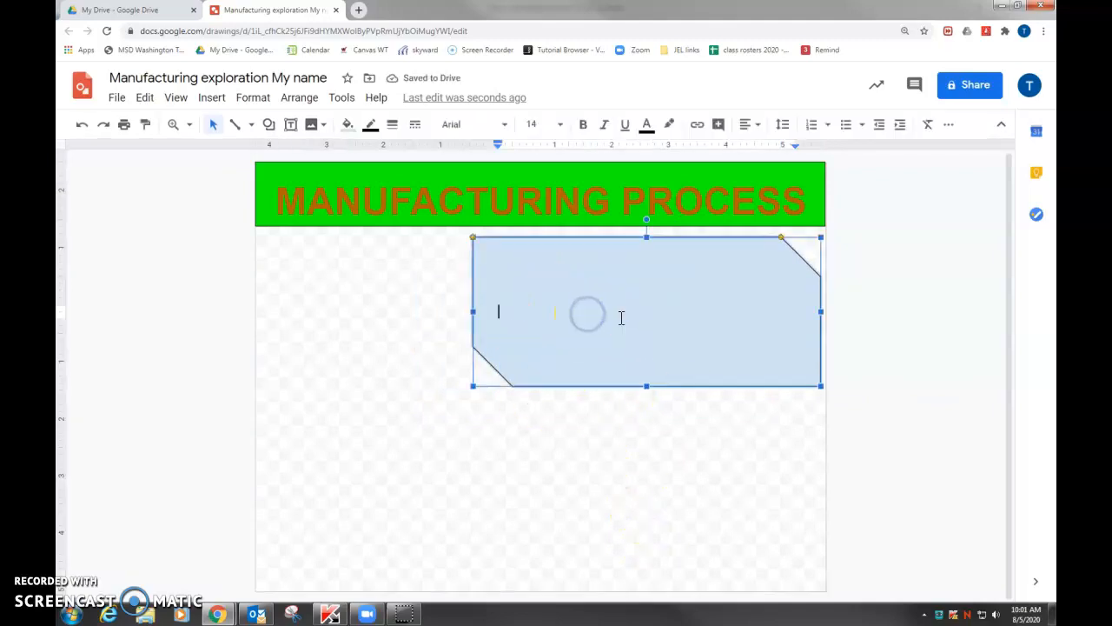
type("a")
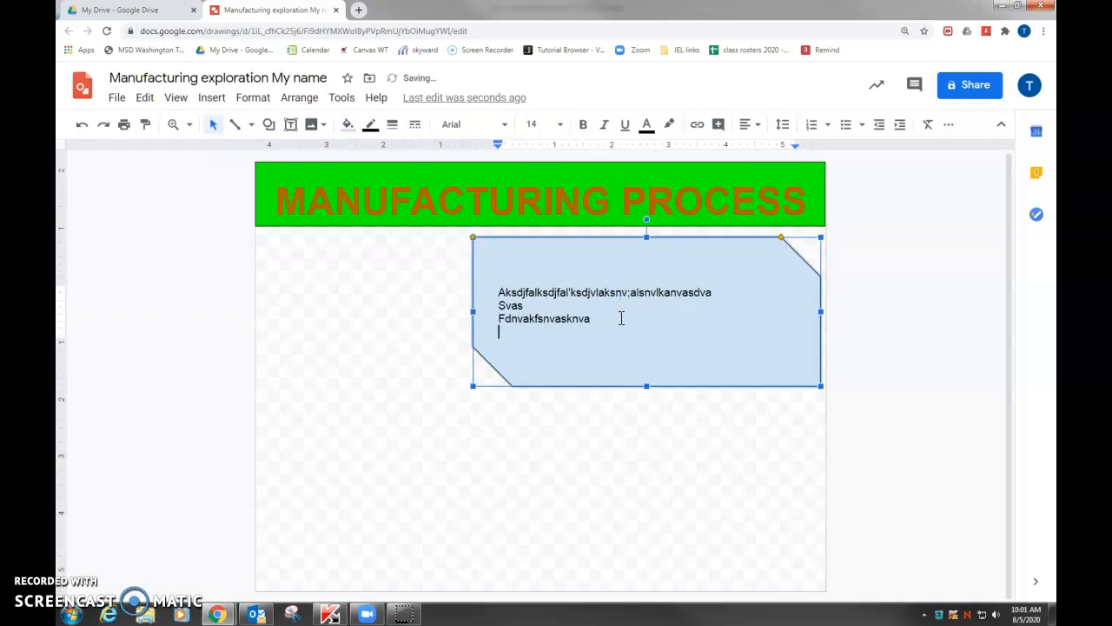
type("ksdjfalksdjfal'ksdjvlaksnv;alsnvlkanvasdva svas fdnvakfsnvasknva fsknv asfdknva snvka snva sknvs")
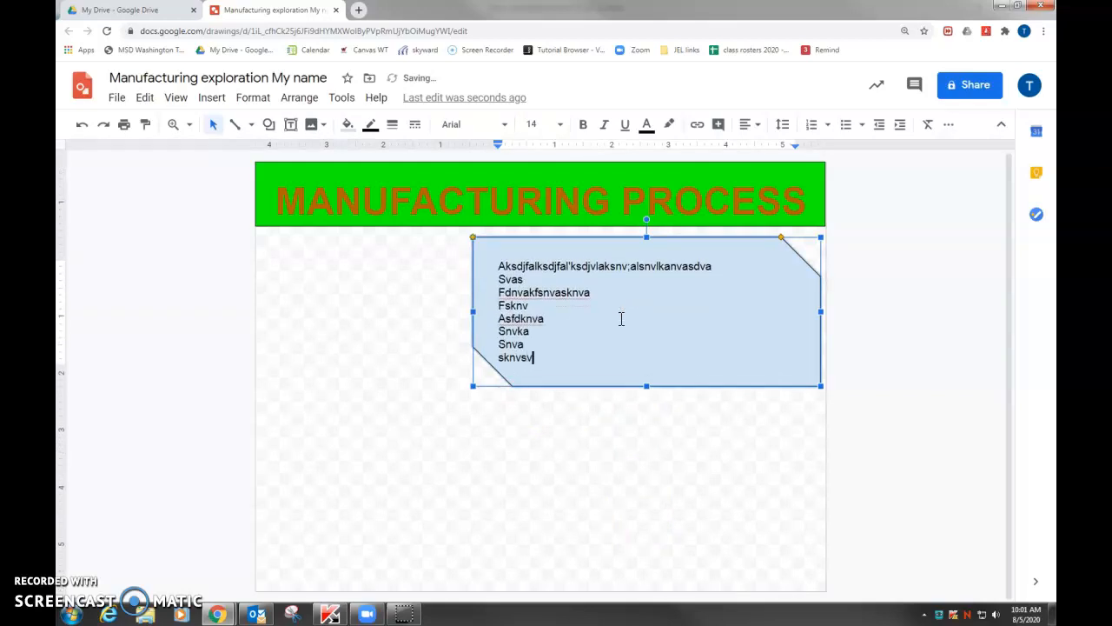
type("v")
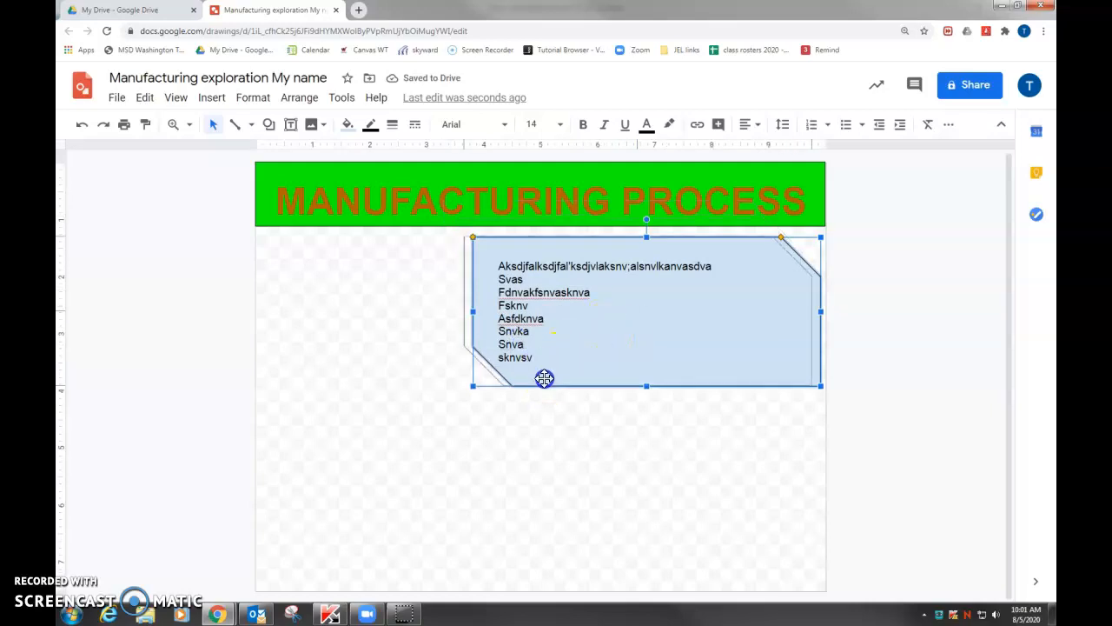
left_click_drag(550, 382, 546, 386)
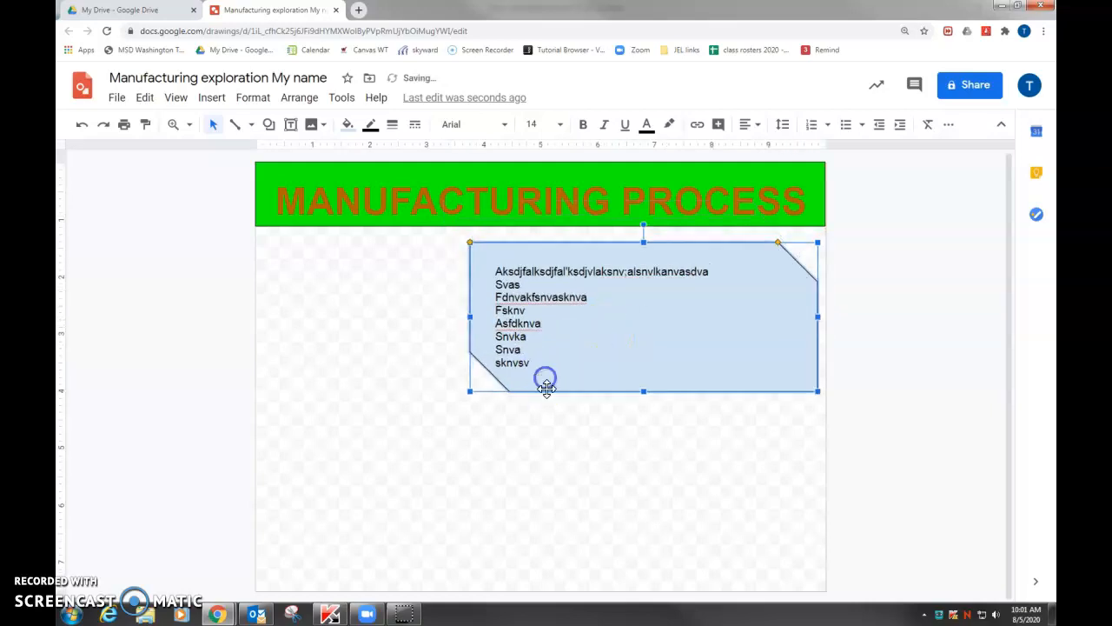
Open the blue shape's format options and look through the Size & Rotation and Text fitting settings
right_click(812, 361)
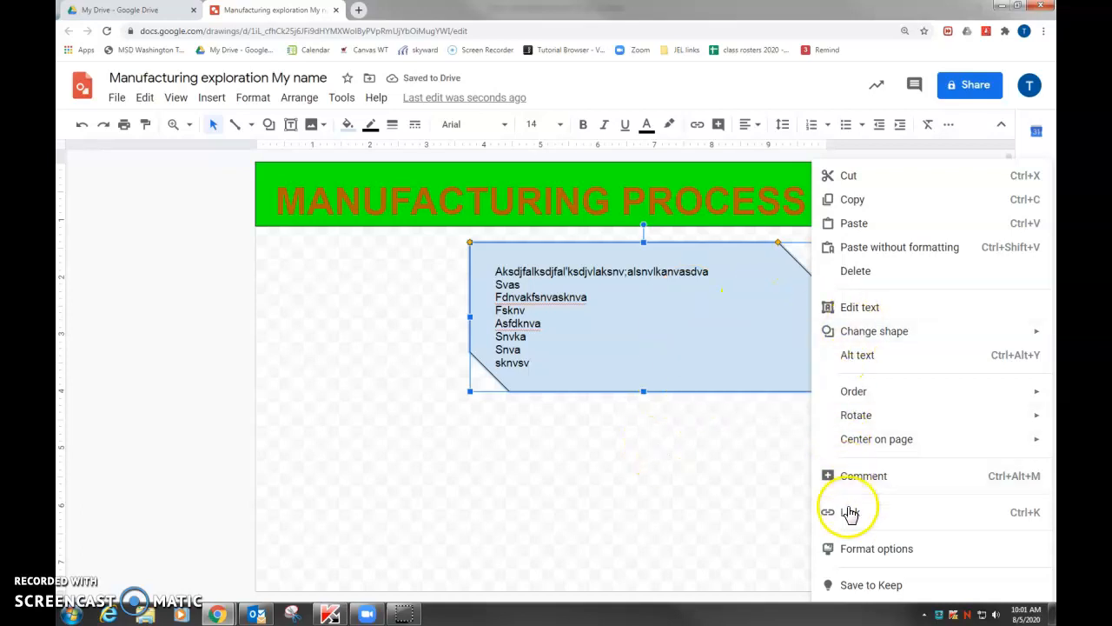
mouse_move(882, 336)
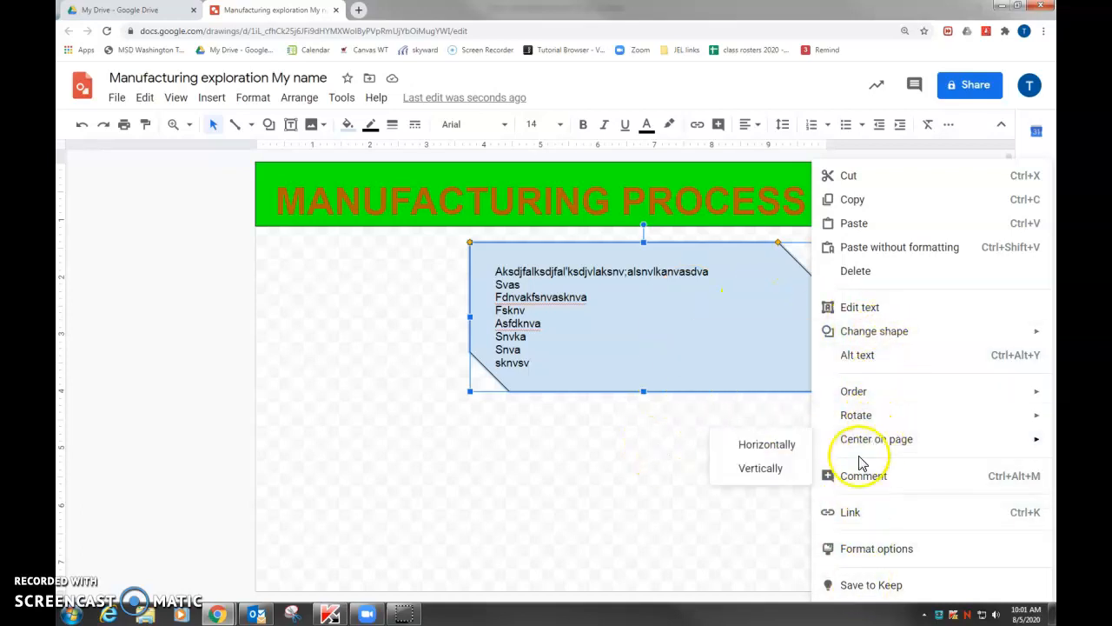
left_click(827, 549)
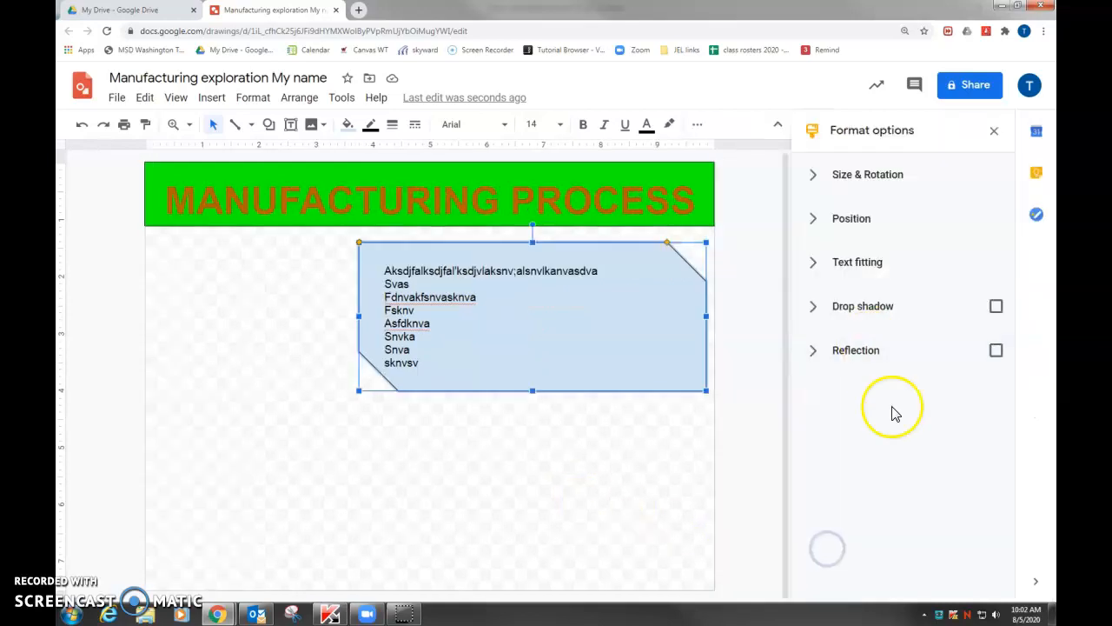
left_click(818, 181)
left_click(819, 180)
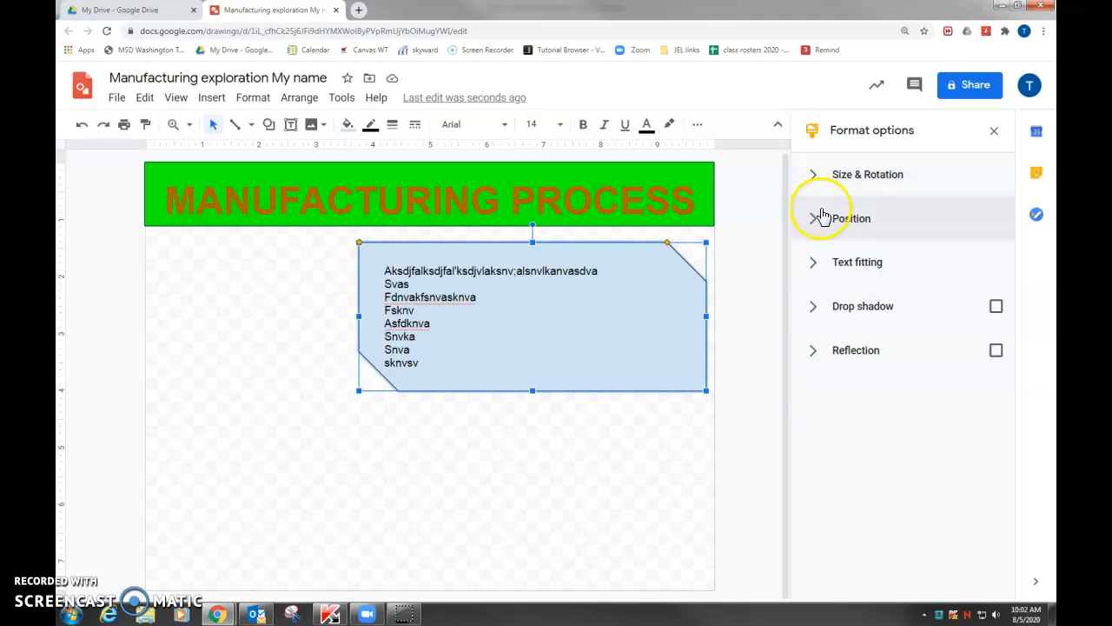
left_click(817, 275)
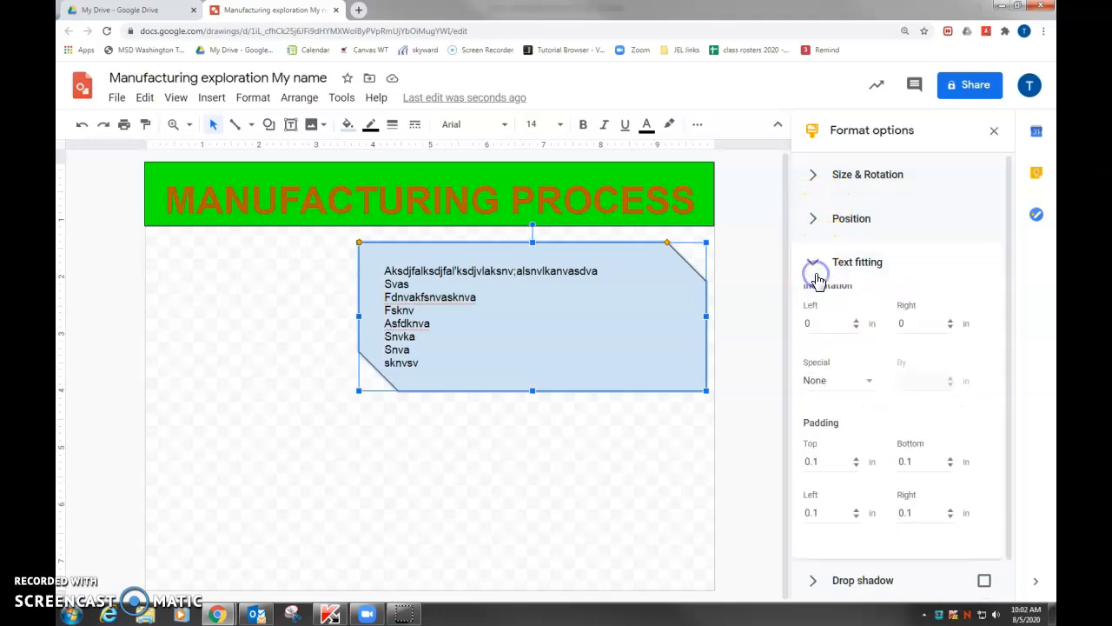
left_click(817, 265)
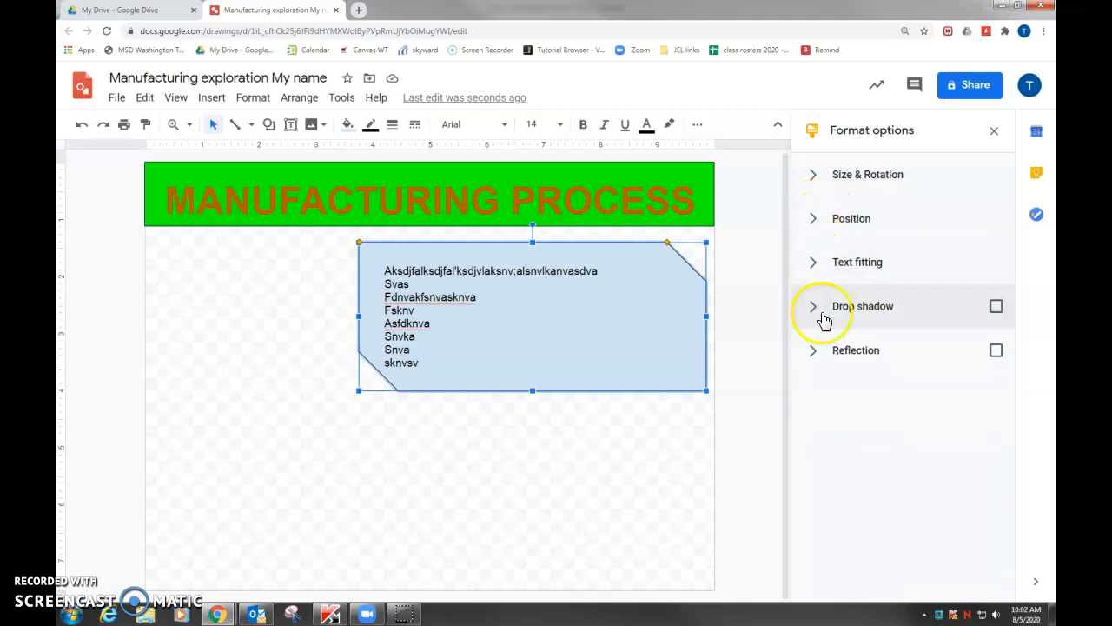
Try a reflection on the blue shape with minimum distance and a small size, and turn the reflection off again
left_click(994, 352)
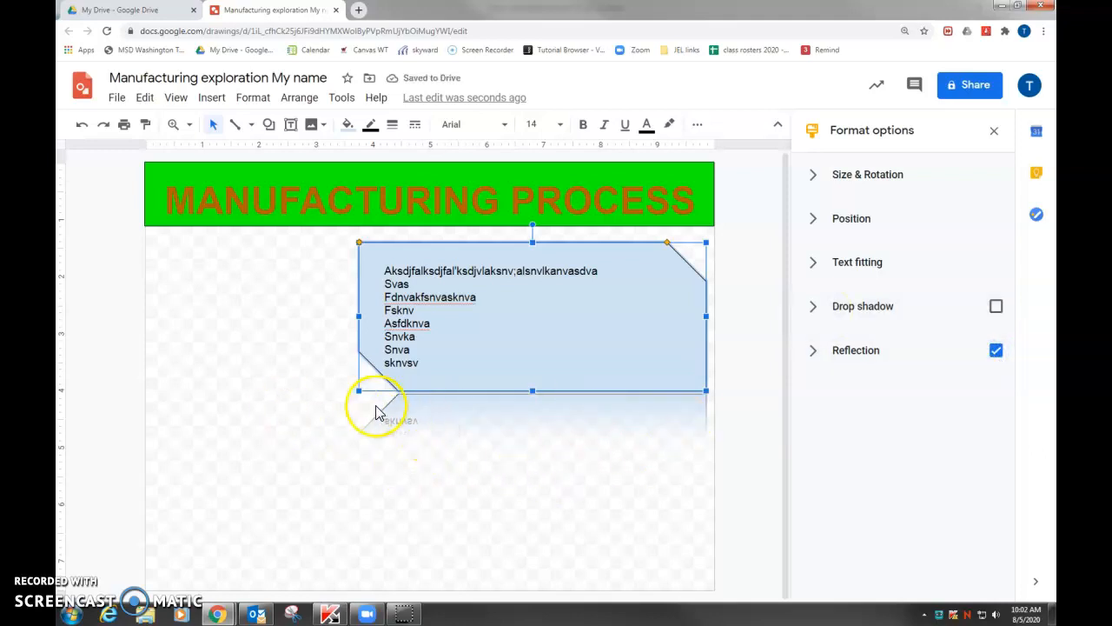
left_click(815, 362)
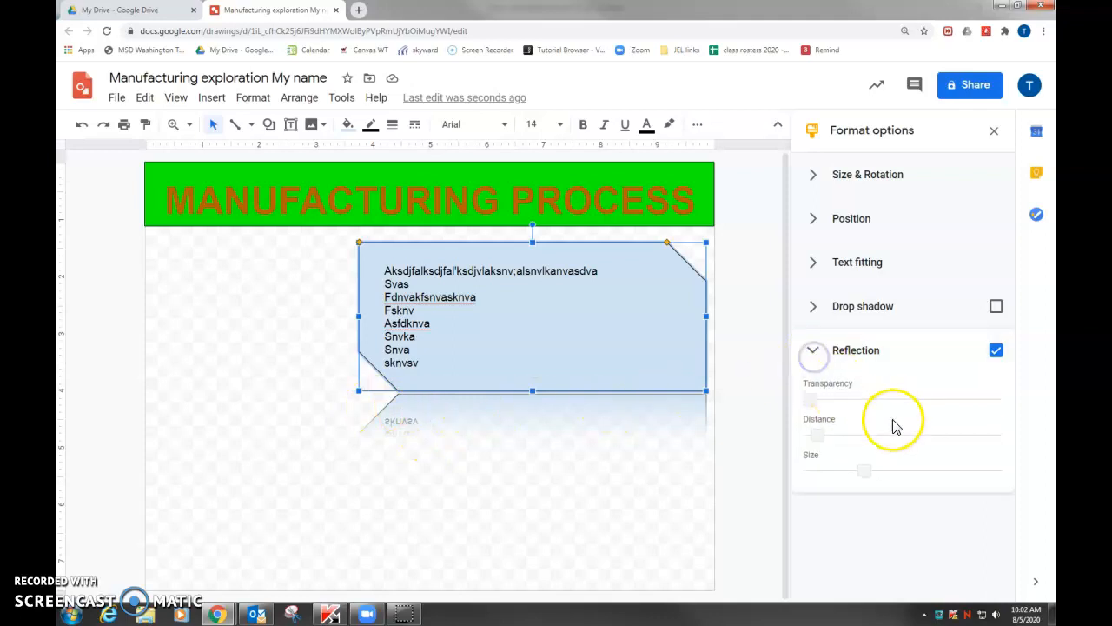
left_click_drag(811, 435, 886, 438)
left_click_drag(869, 434, 808, 446)
left_click_drag(859, 470, 822, 475)
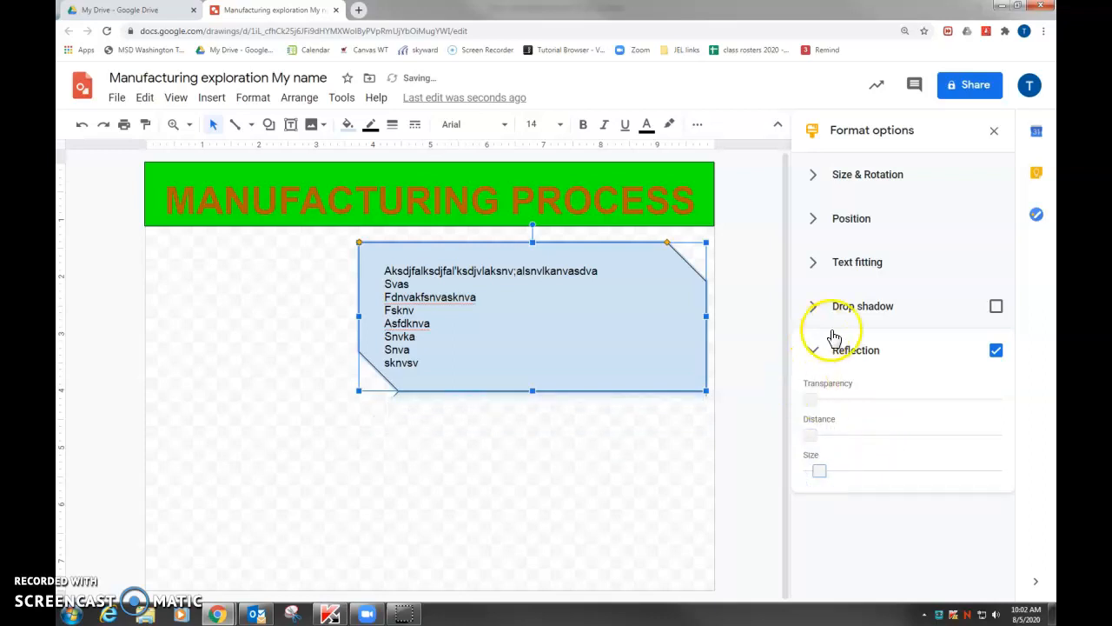
left_click(996, 351)
Add a black drop shadow to the blue shape and slightly increase the shadow's distance
left_click(995, 306)
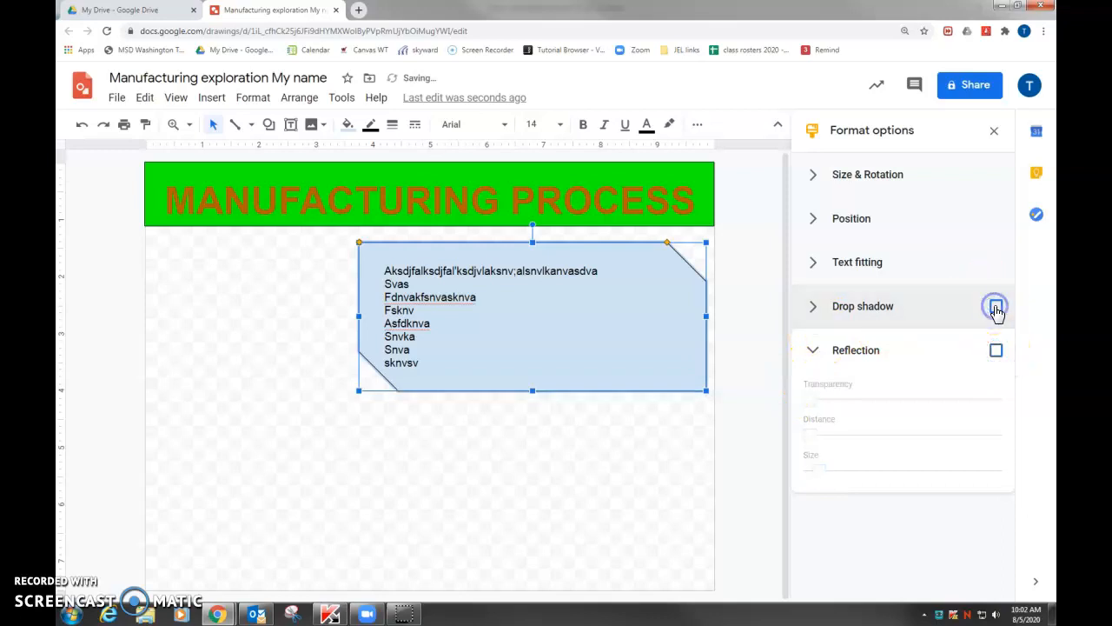
left_click(823, 315)
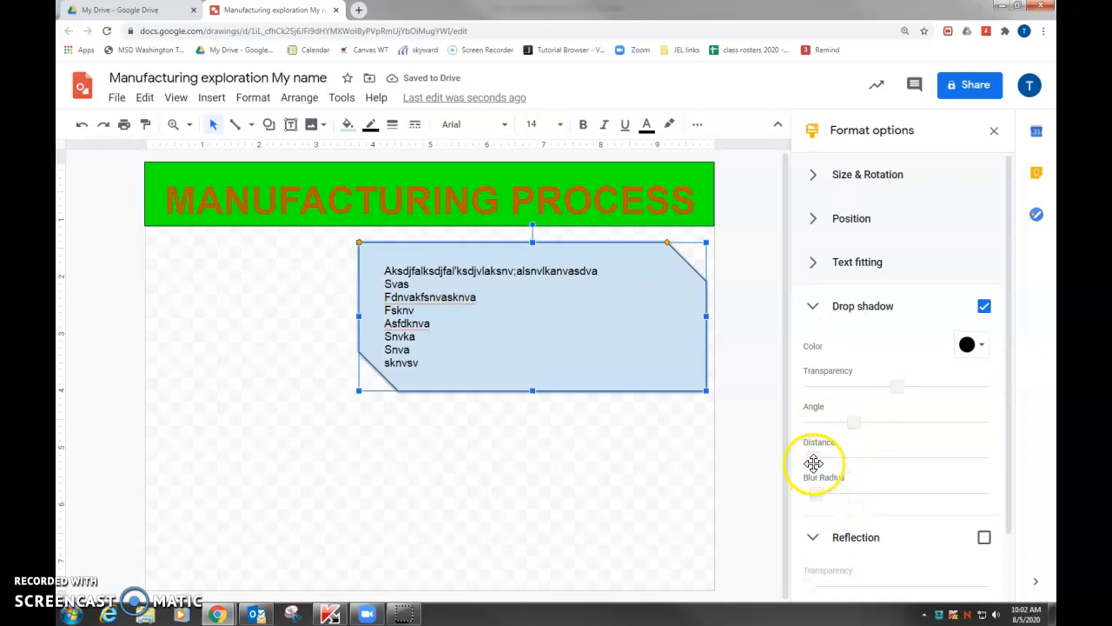
left_click_drag(825, 462, 826, 462)
left_click(661, 498)
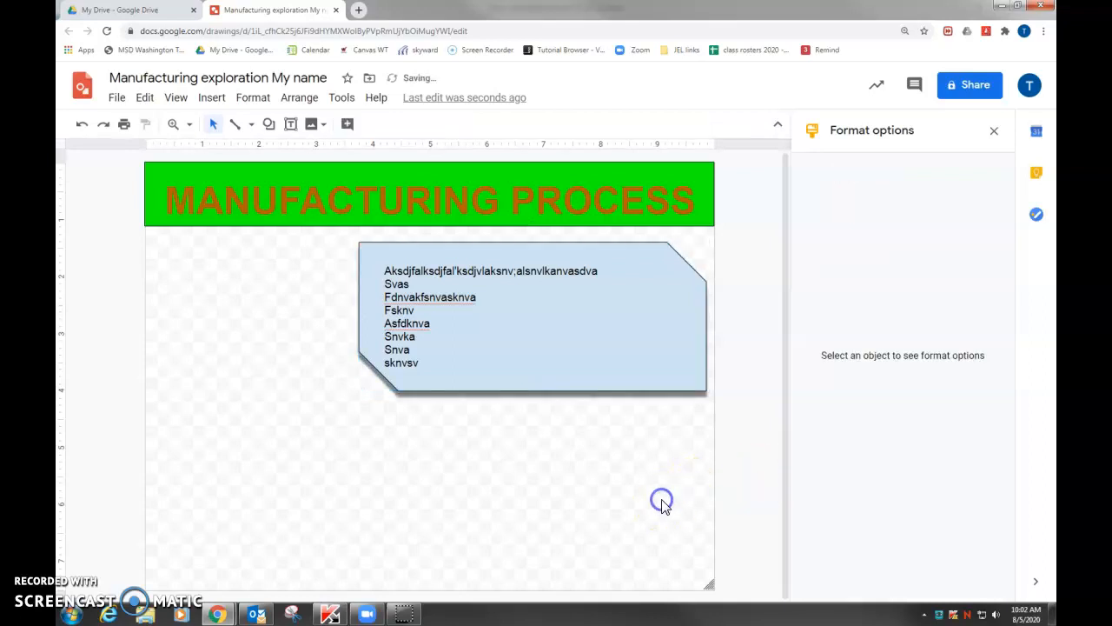
left_click(470, 276)
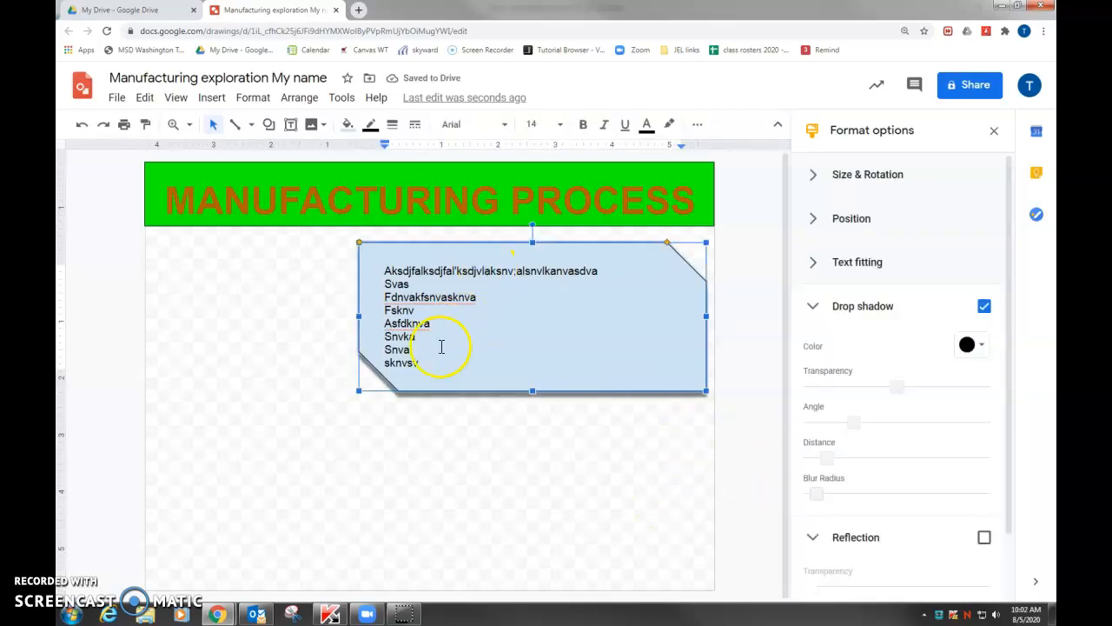
left_click_drag(393, 296, 371, 259)
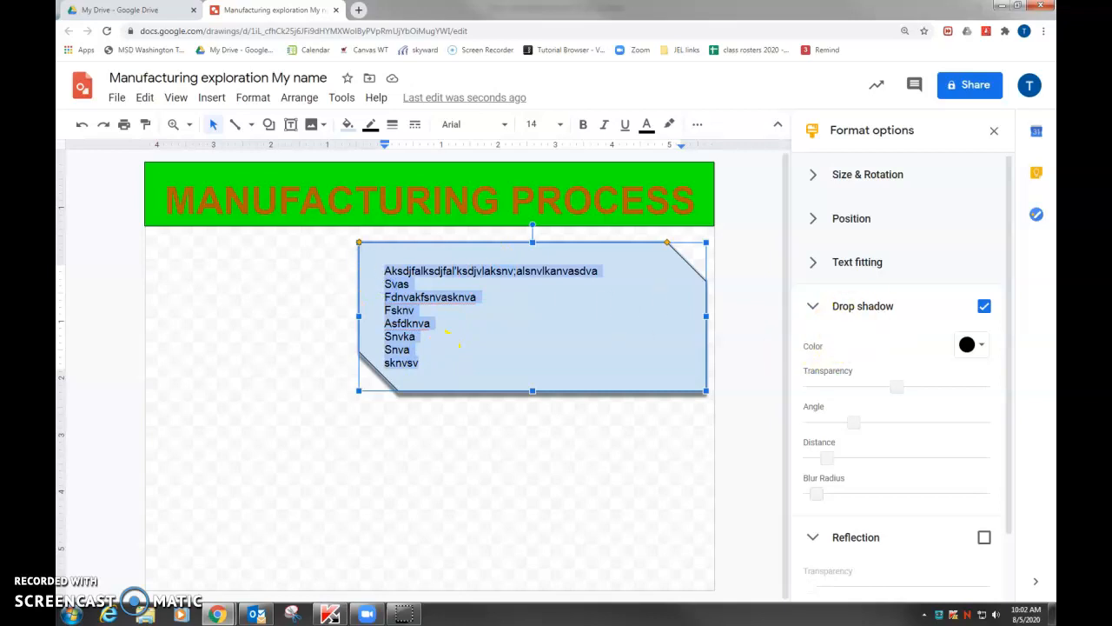
left_click(818, 311)
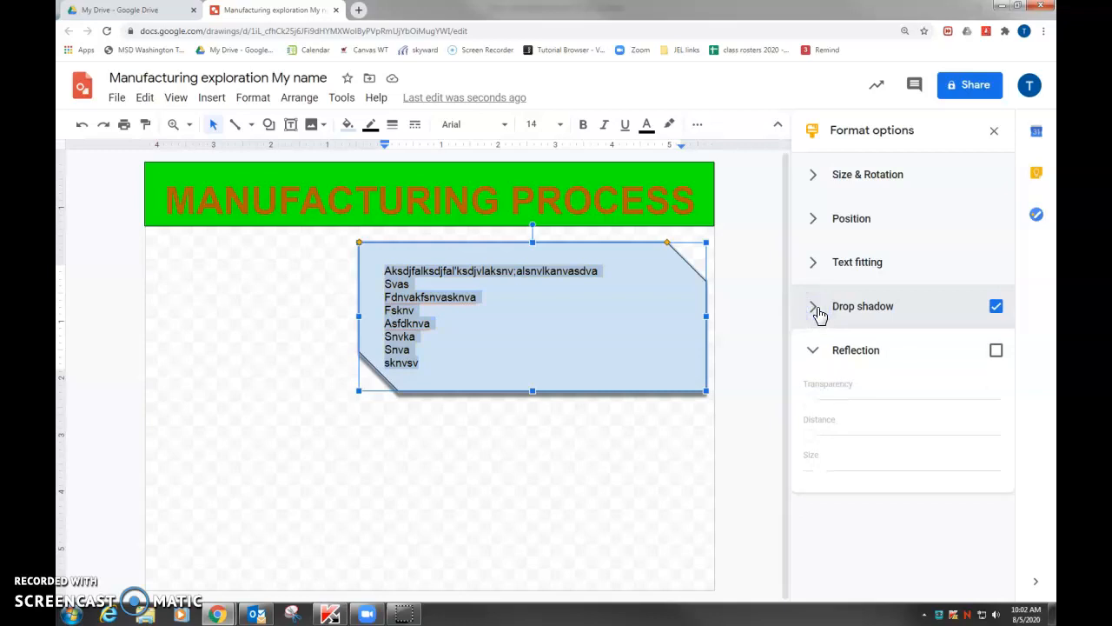
left_click(507, 547)
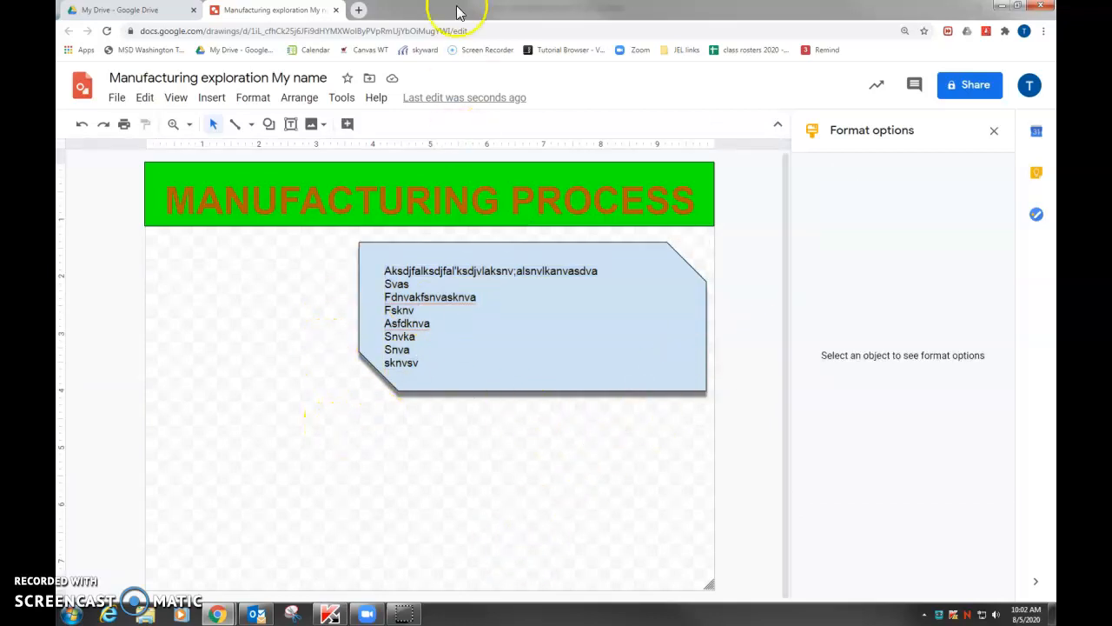
Search Google Images for "manufacturing" in a new browser tab
left_click(360, 11)
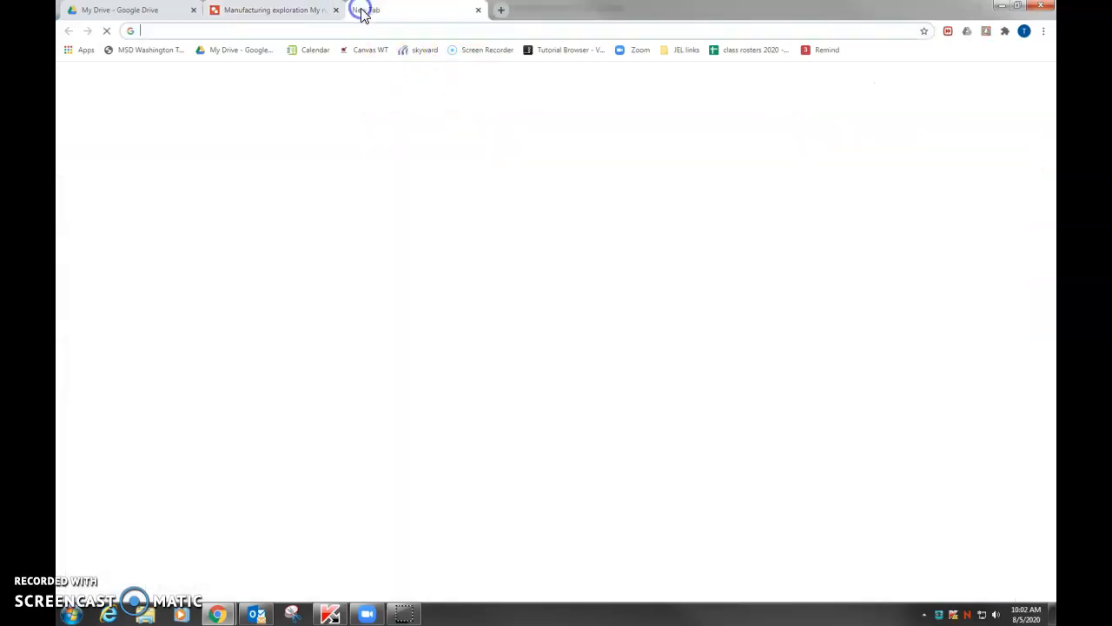
type("manufacturing")
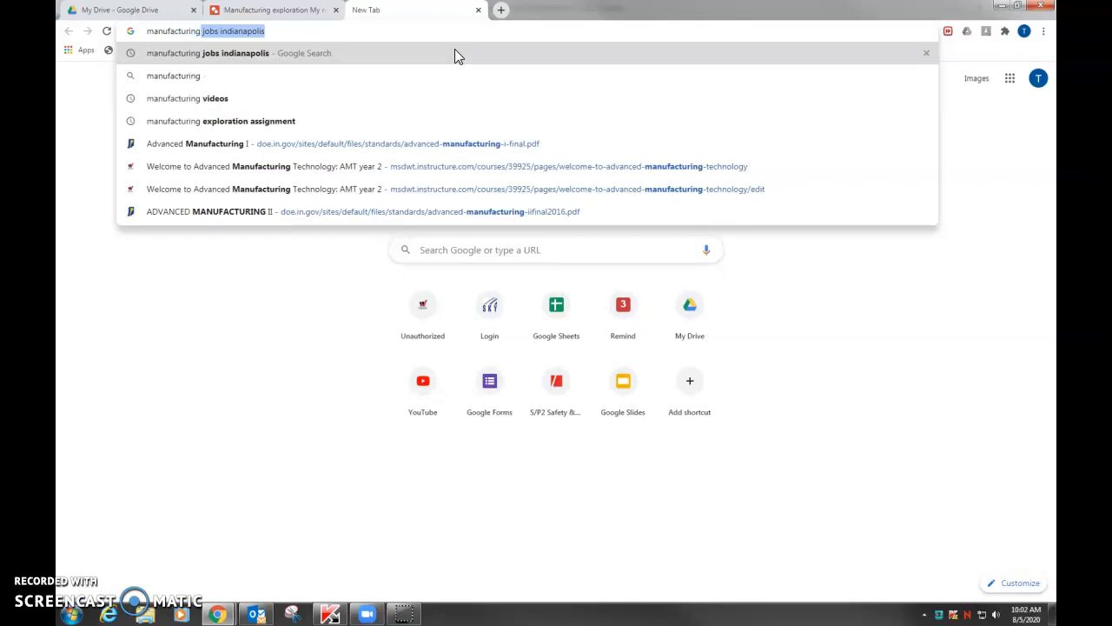
key("Delete")
key("Return")
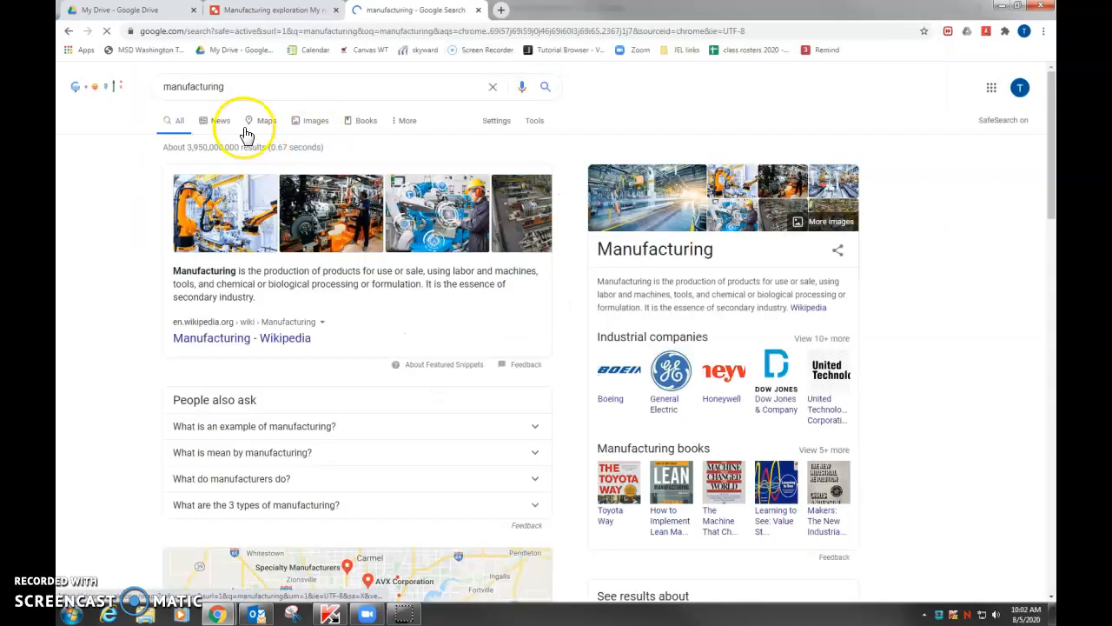
left_click(313, 128)
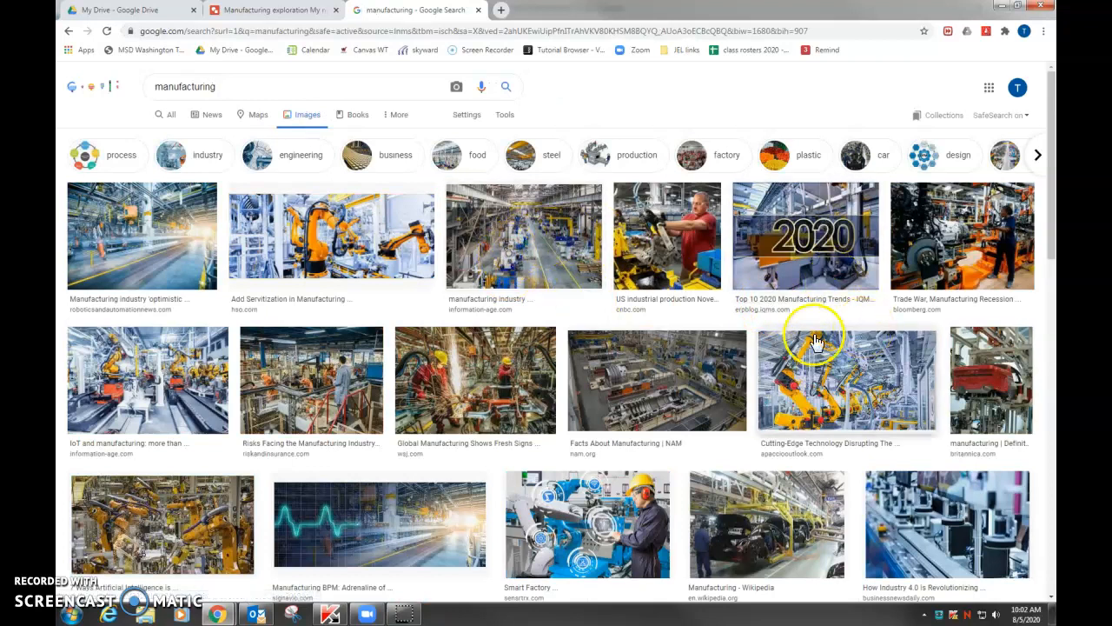
Copy the hso.com picture of orange robotic arms from the image results and return to the Google Drawing
left_click(357, 260)
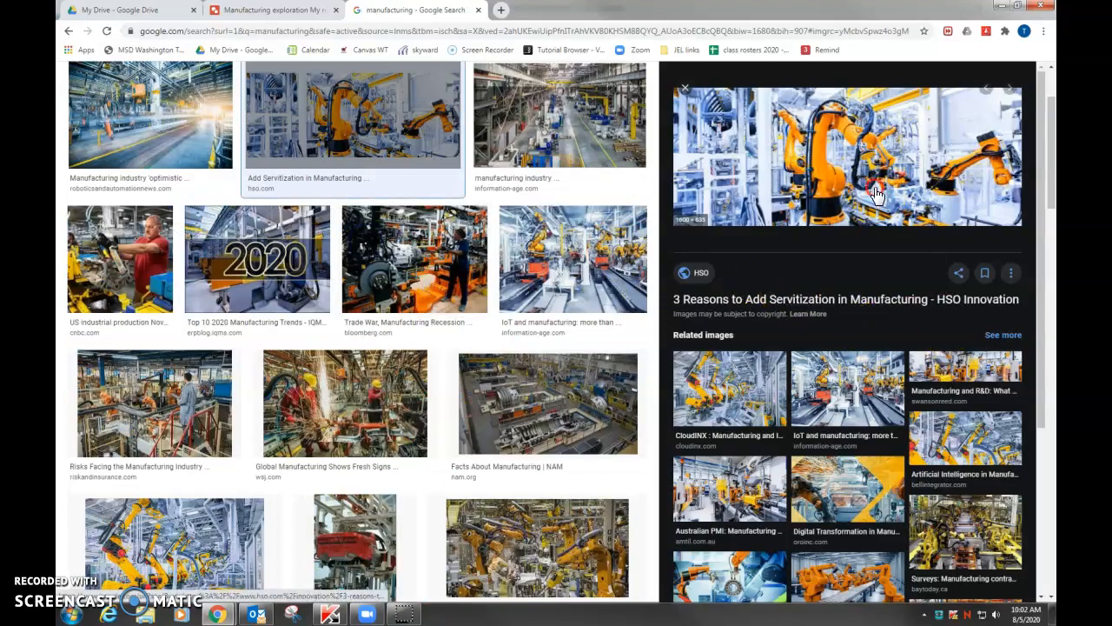
right_click(880, 186)
left_click(924, 317)
left_click(294, 17)
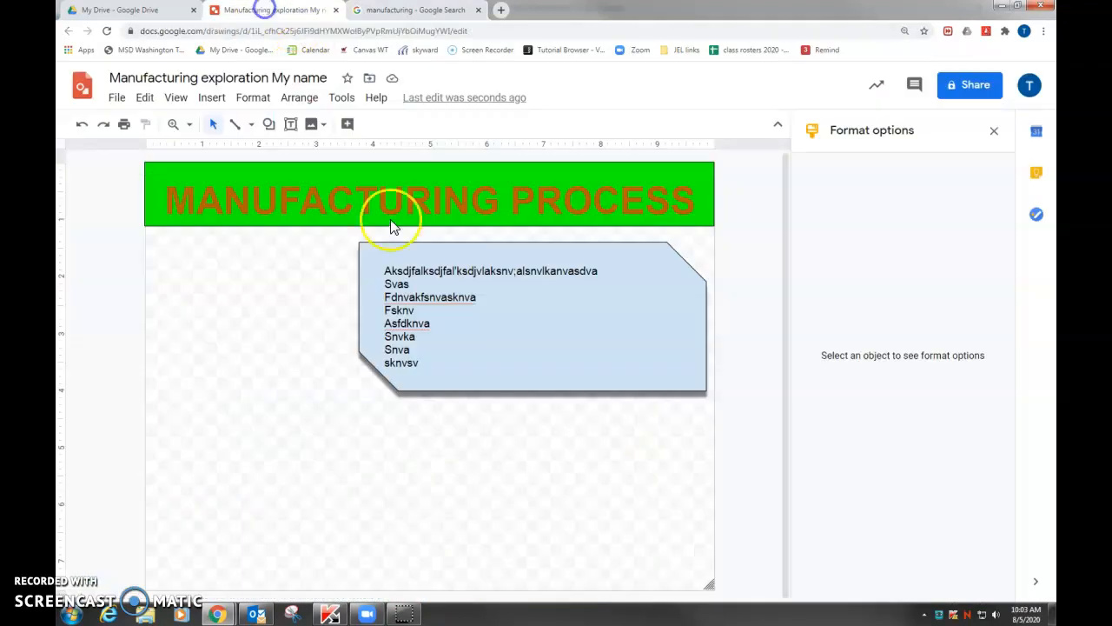
Paste the copied picture of orange robotic arms into the drawing and move it to the page's upper-left corner
key("ctrl+v")
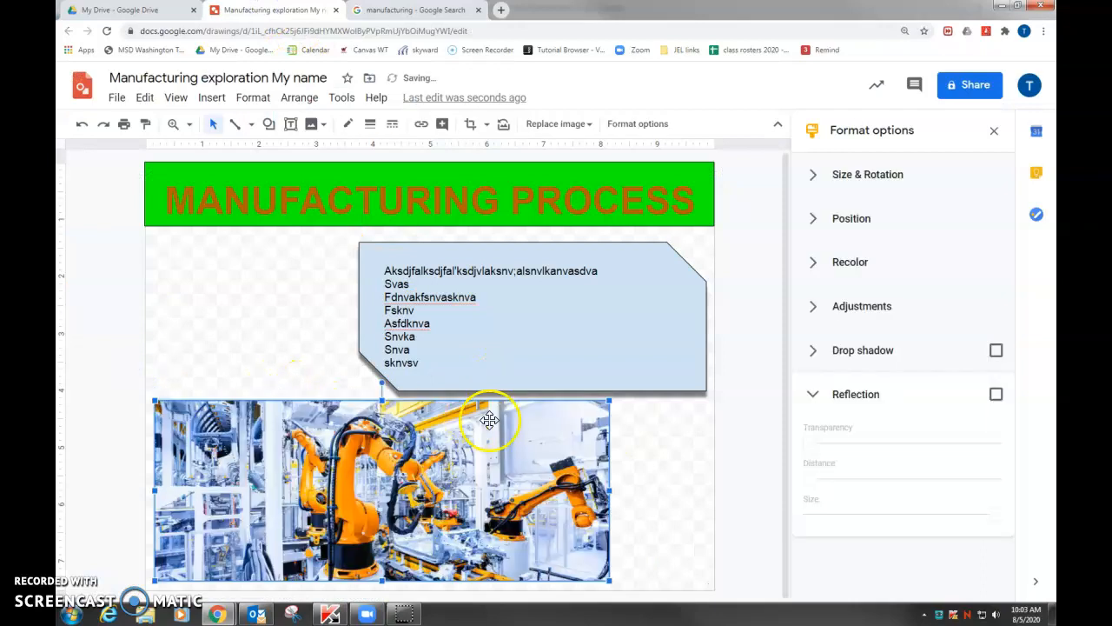
left_click_drag(376, 472, 367, 233)
left_click_drag(600, 344, 855, 583)
left_click(266, 275)
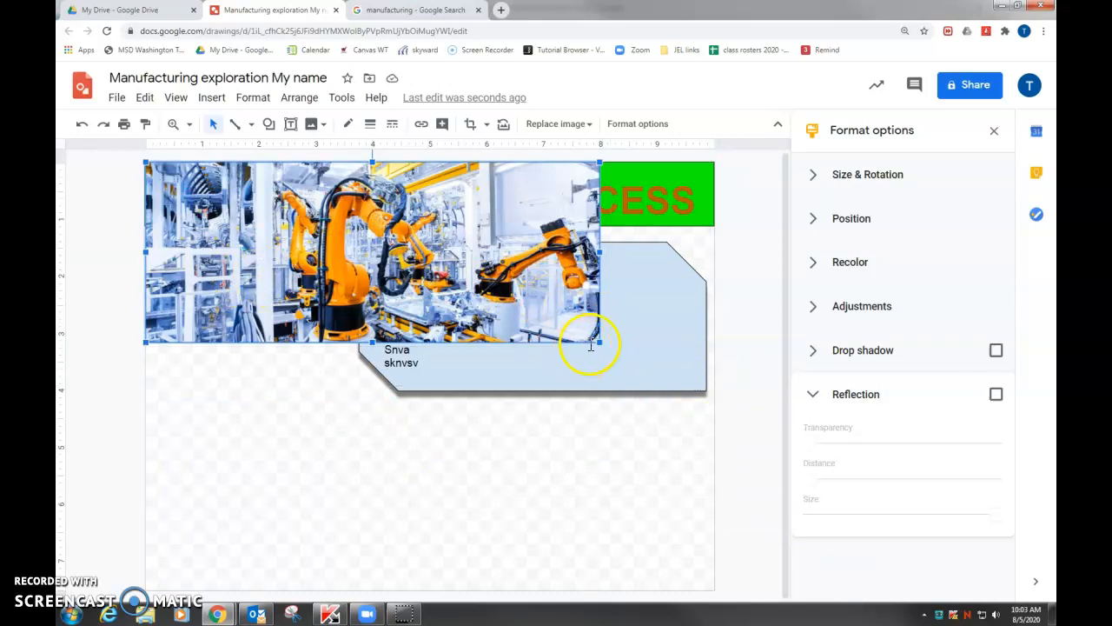
Enlarge the robotic arm picture proportionally until it is wider than the page and move it just below the green banner
left_click_drag(363, 339, 355, 501)
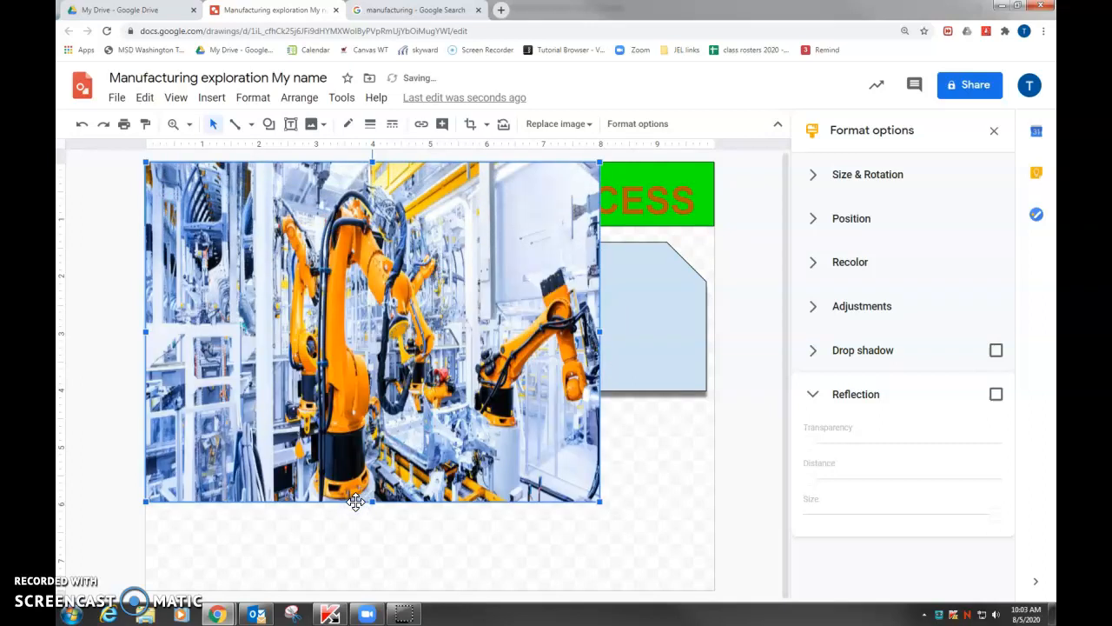
key("ctrl+z")
left_click_drag(601, 341, 752, 445)
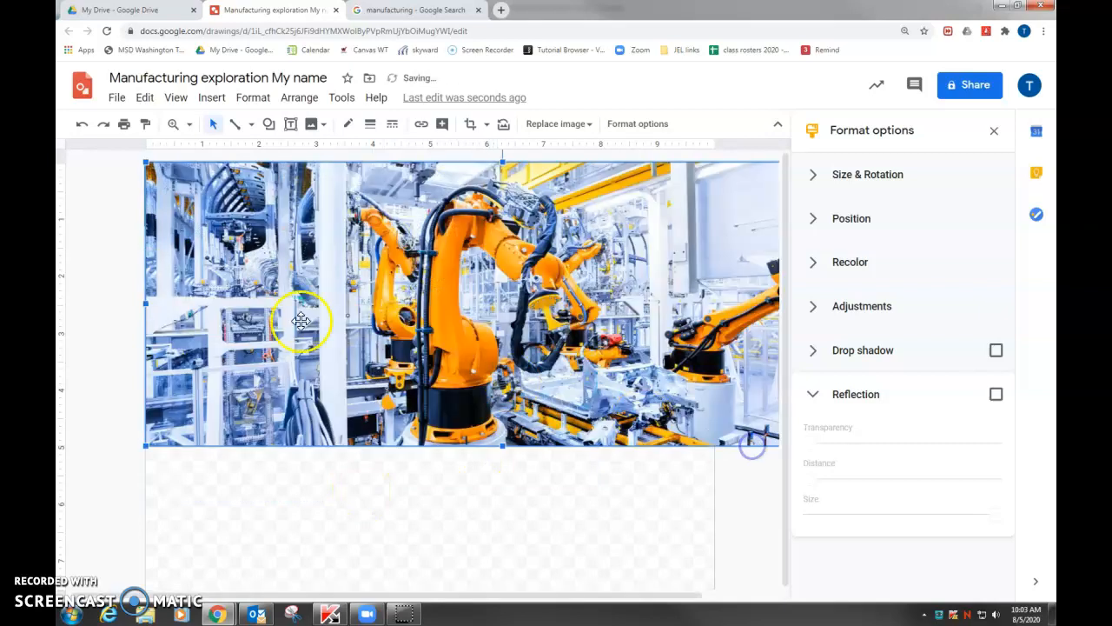
left_click_drag(497, 300, 441, 369)
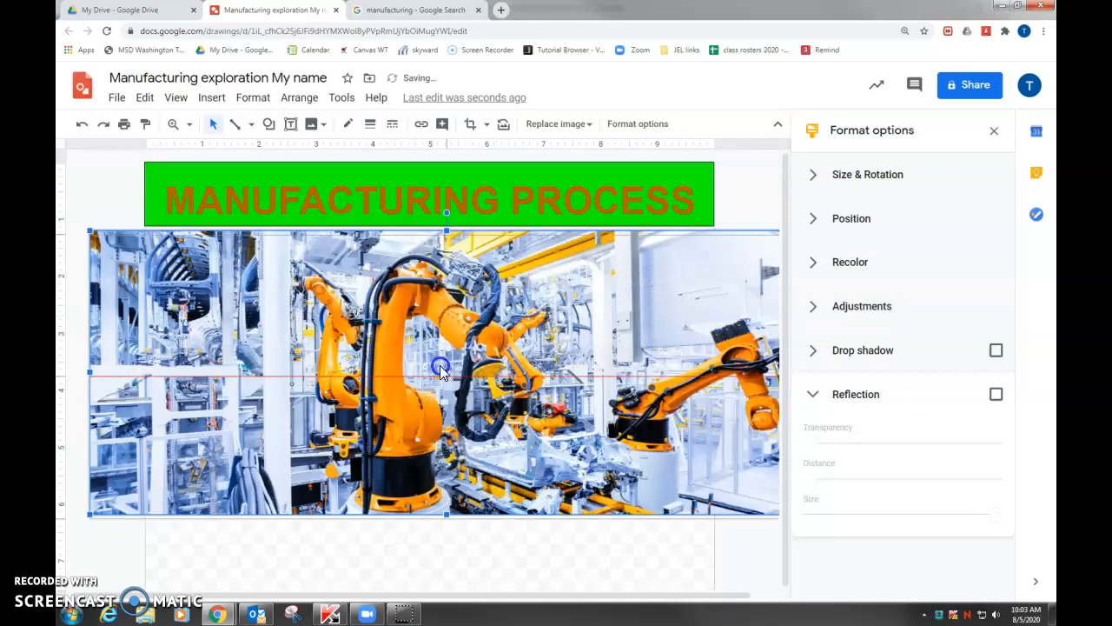
Send the robotic arm picture to the back, behind the blue text shape
right_click(445, 370)
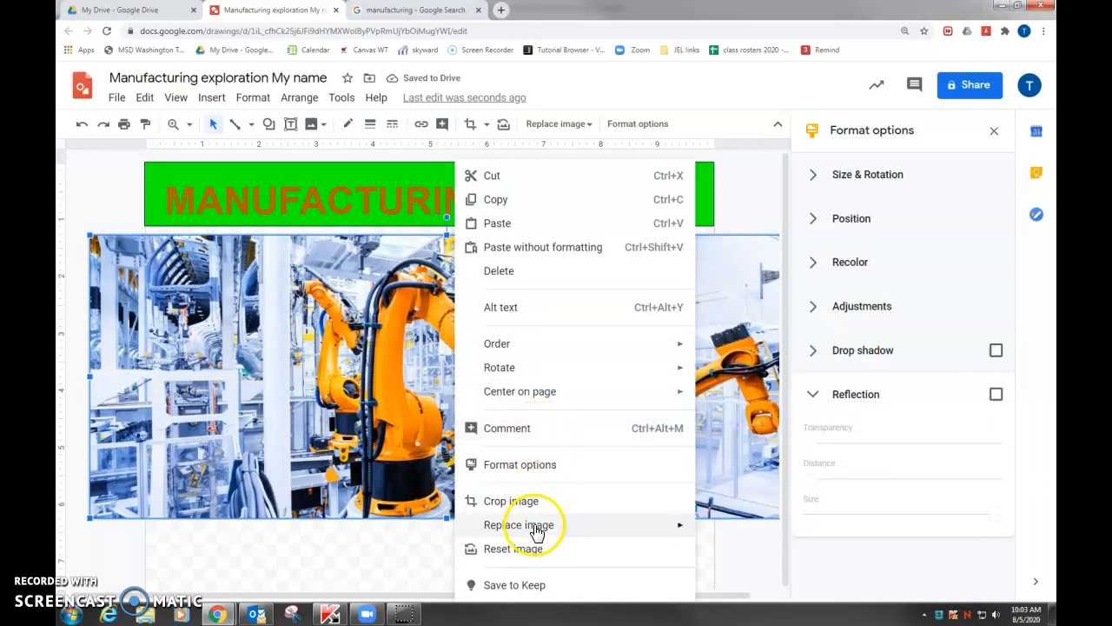
mouse_move(518, 344)
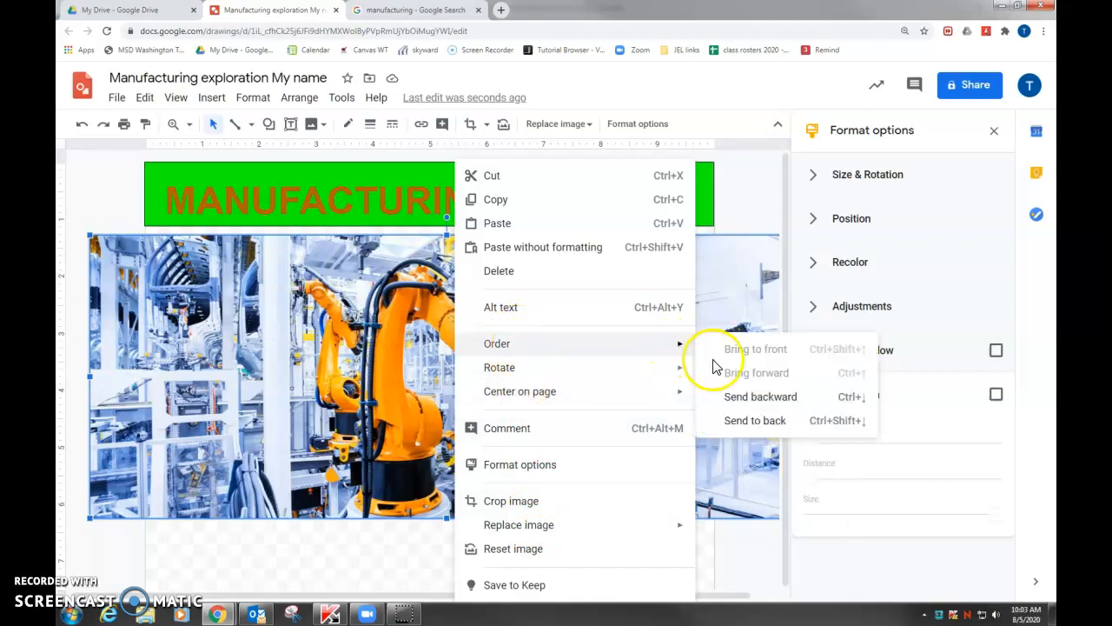
left_click(745, 421)
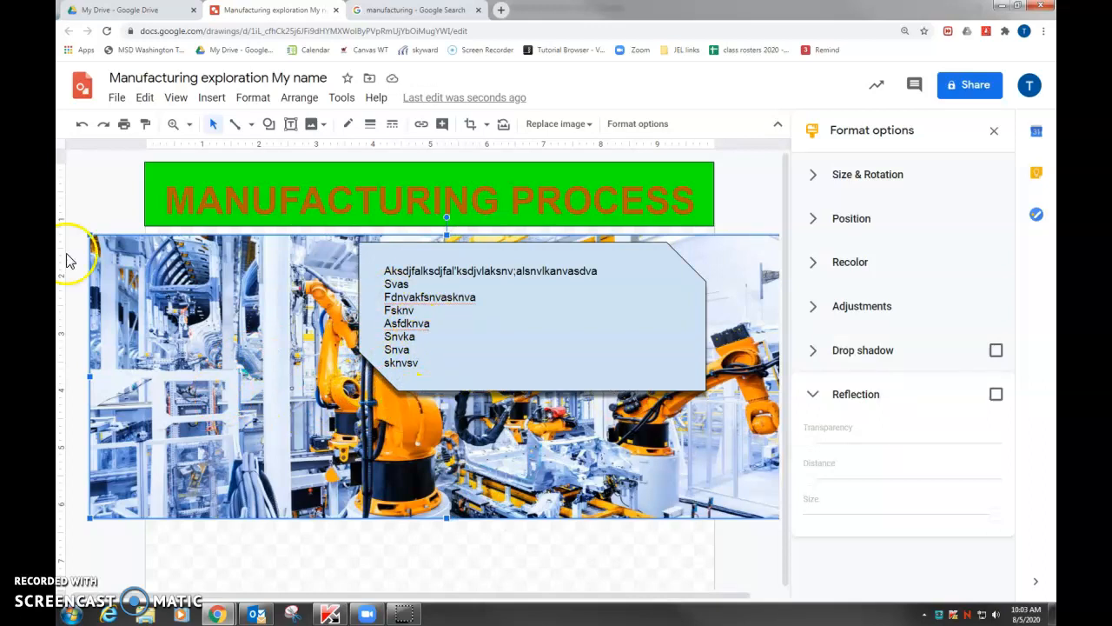
Move the "MANUFACTURING PROCESS" title text down off the green banner onto the upper part of the robotic arm picture
left_click(234, 194)
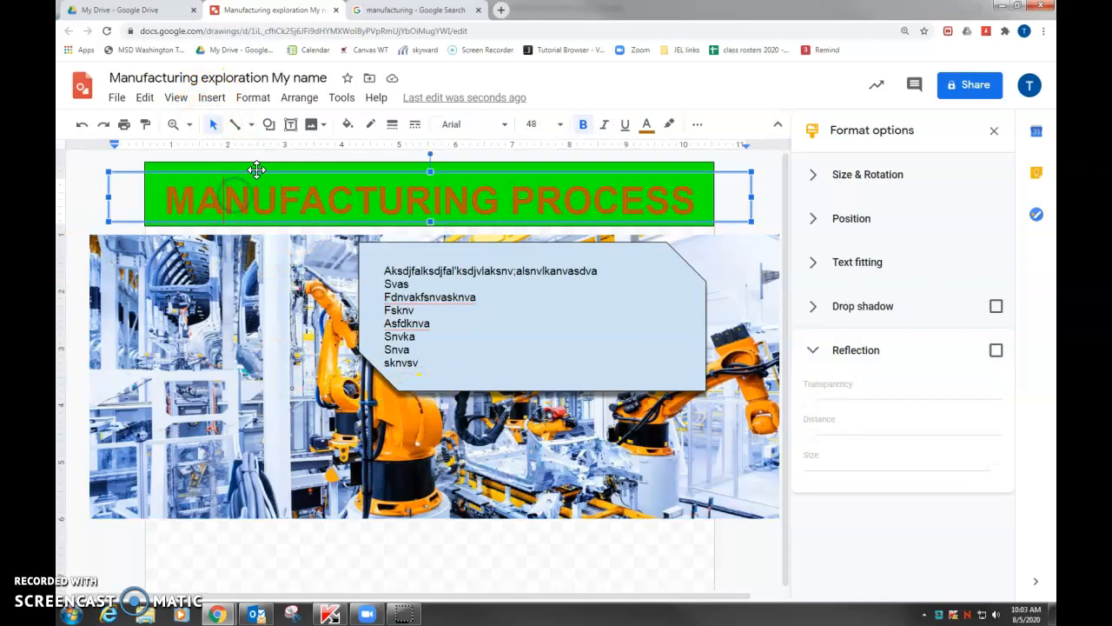
left_click_drag(236, 203, 235, 222)
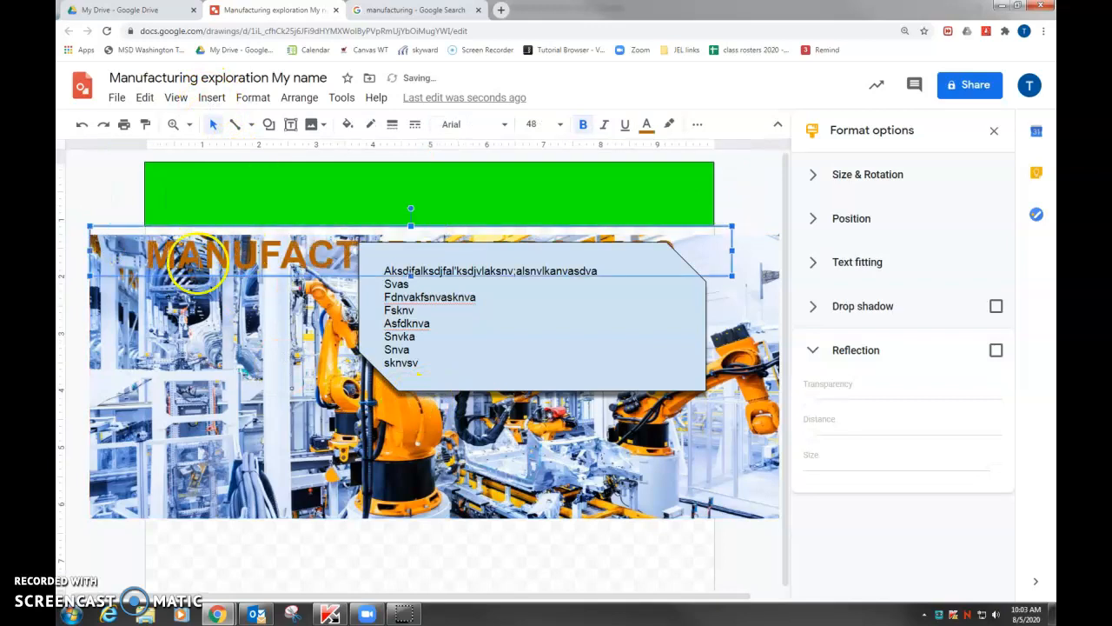
Fade the robotic arm picture by raising its transparency to about two thirds in its image adjustments
left_click(260, 408)
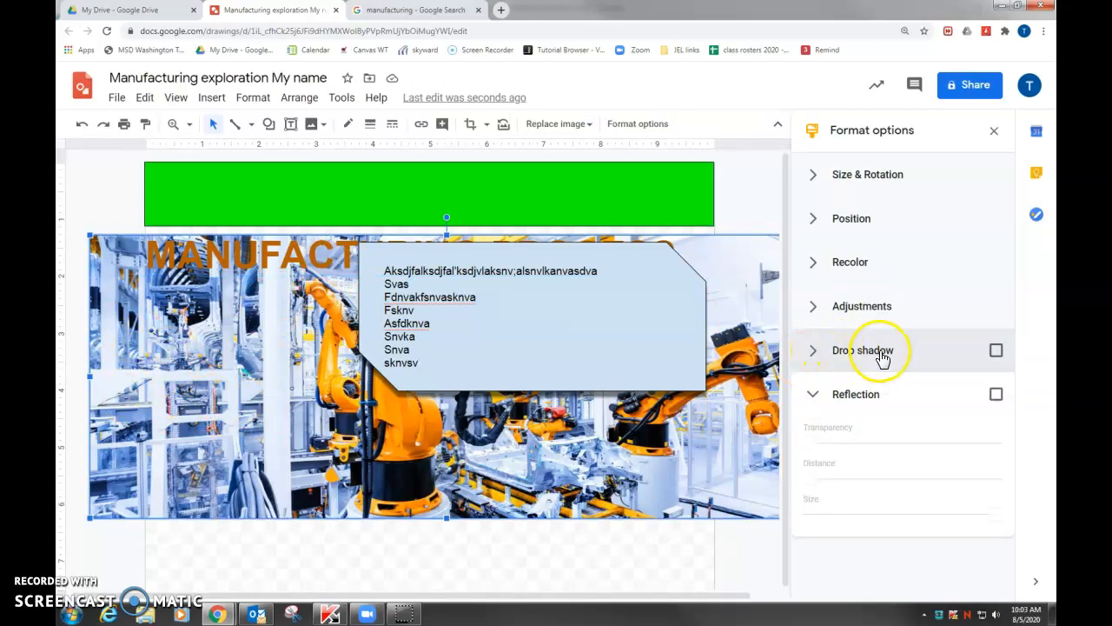
left_click(821, 313)
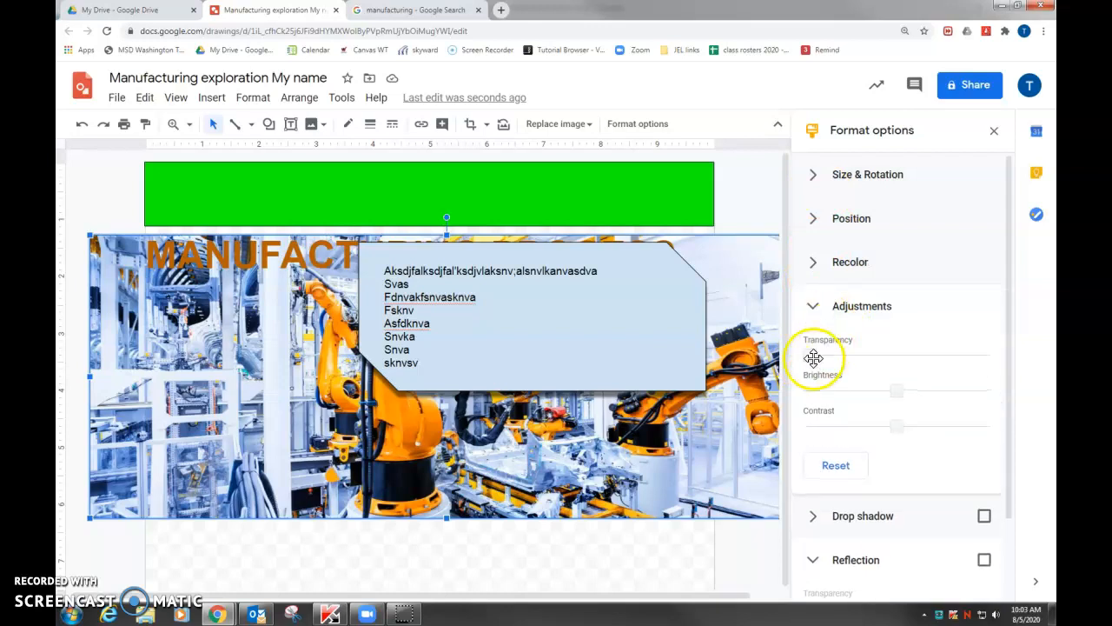
left_click_drag(836, 356, 925, 353)
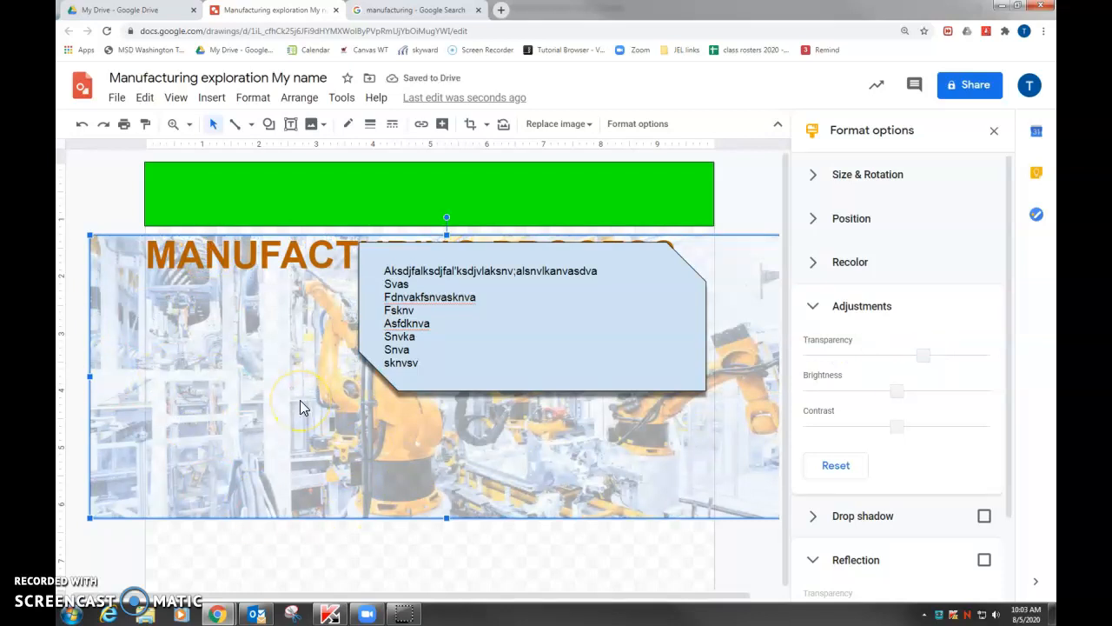
left_click(612, 367)
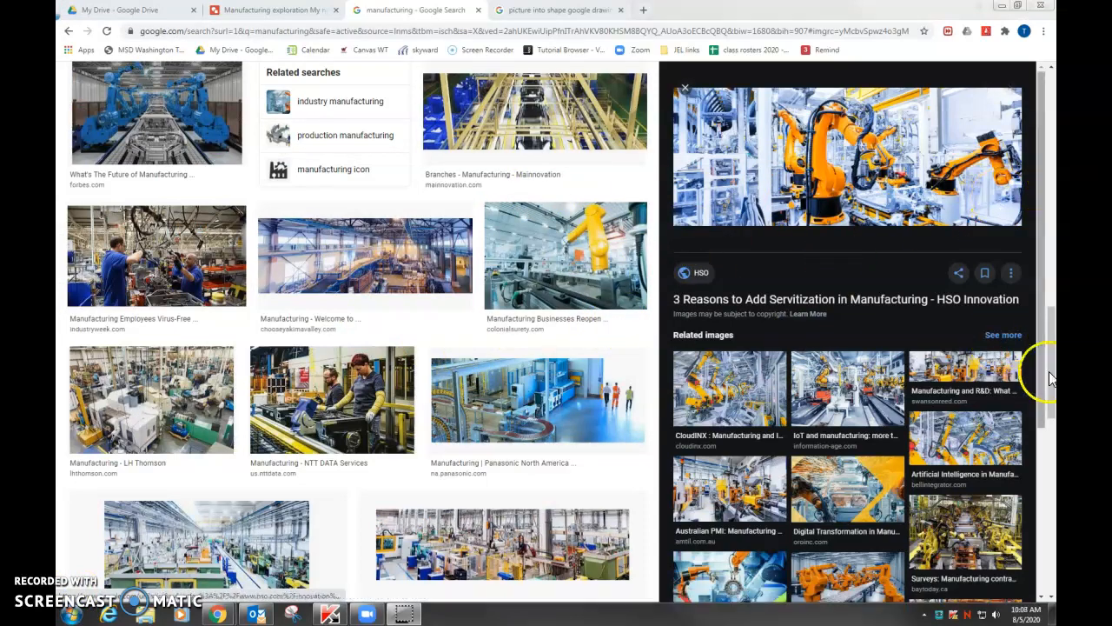
Copy the ge.com picture of orange juice bottles from the Google Images results and return to the Google Drawing
left_click_drag(1050, 372, 1043, 452)
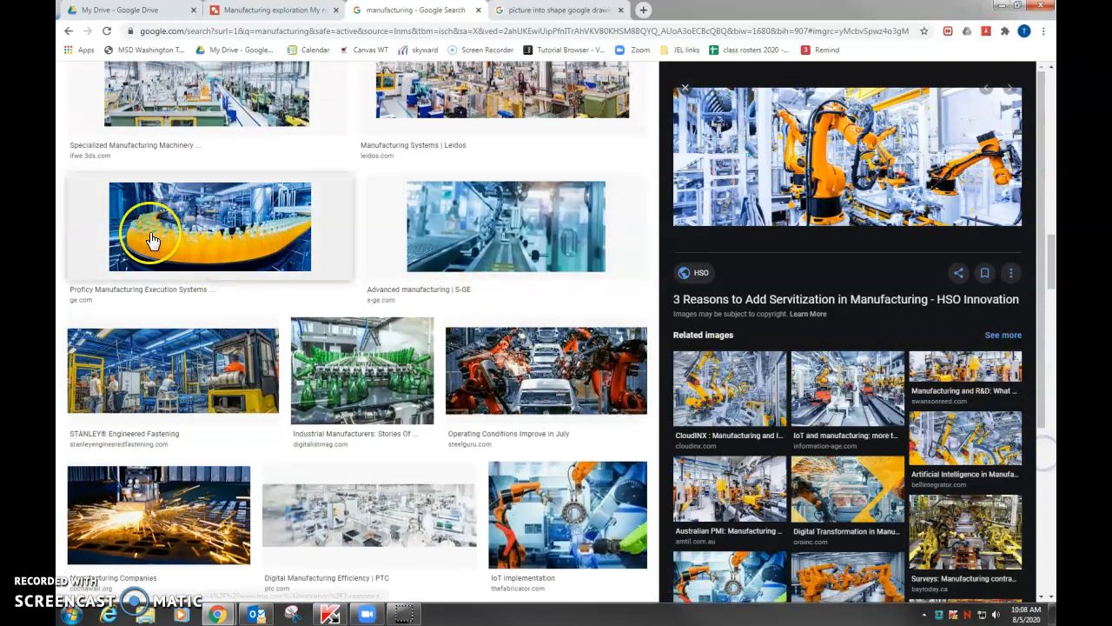
left_click(218, 241)
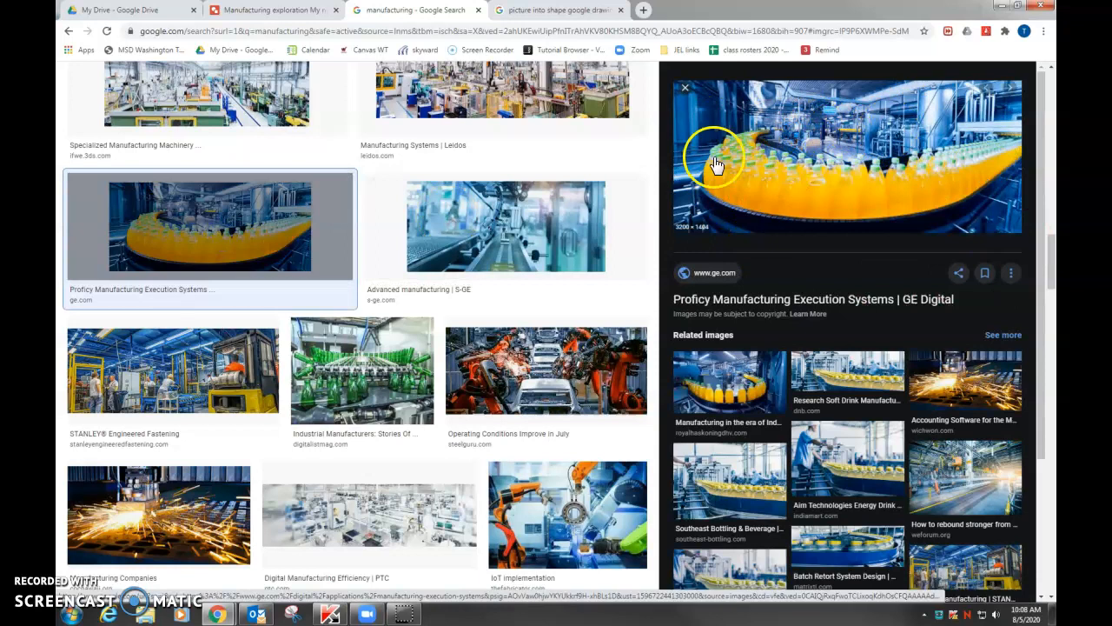
right_click(835, 188)
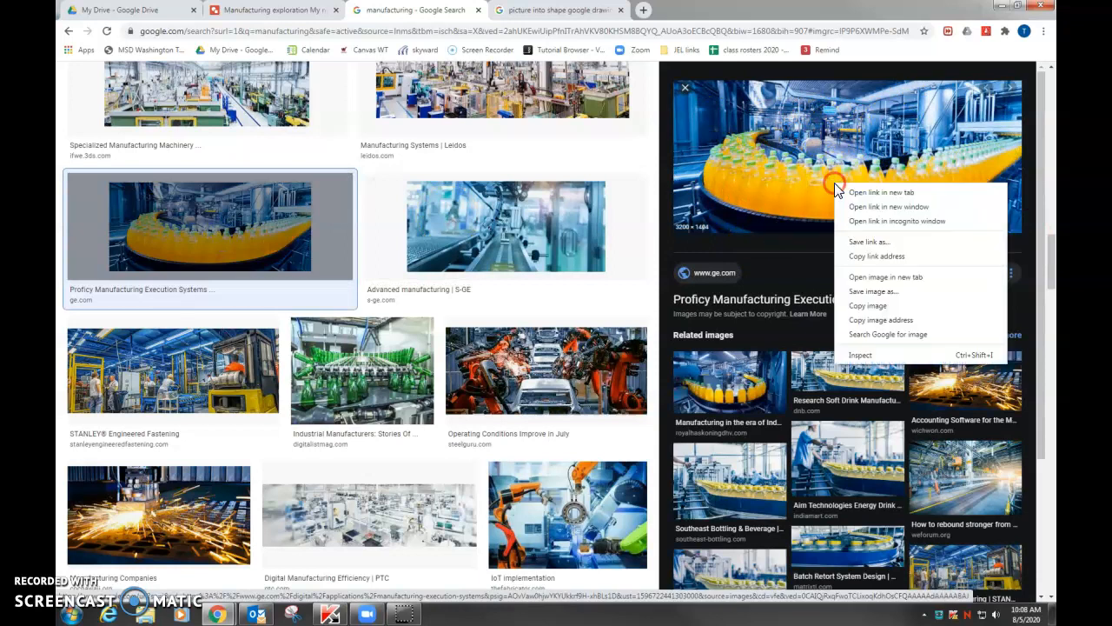
left_click(858, 305)
left_click(290, 12)
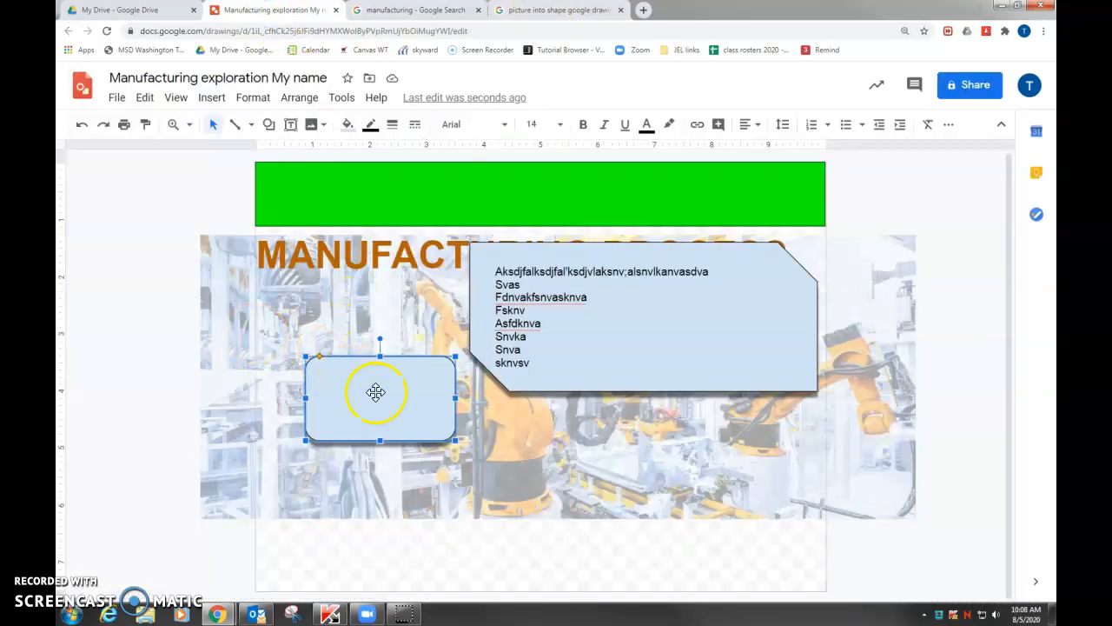
Paste the orange bottle picture into the drawing on top of the faded robotic arm background
left_click(295, 323)
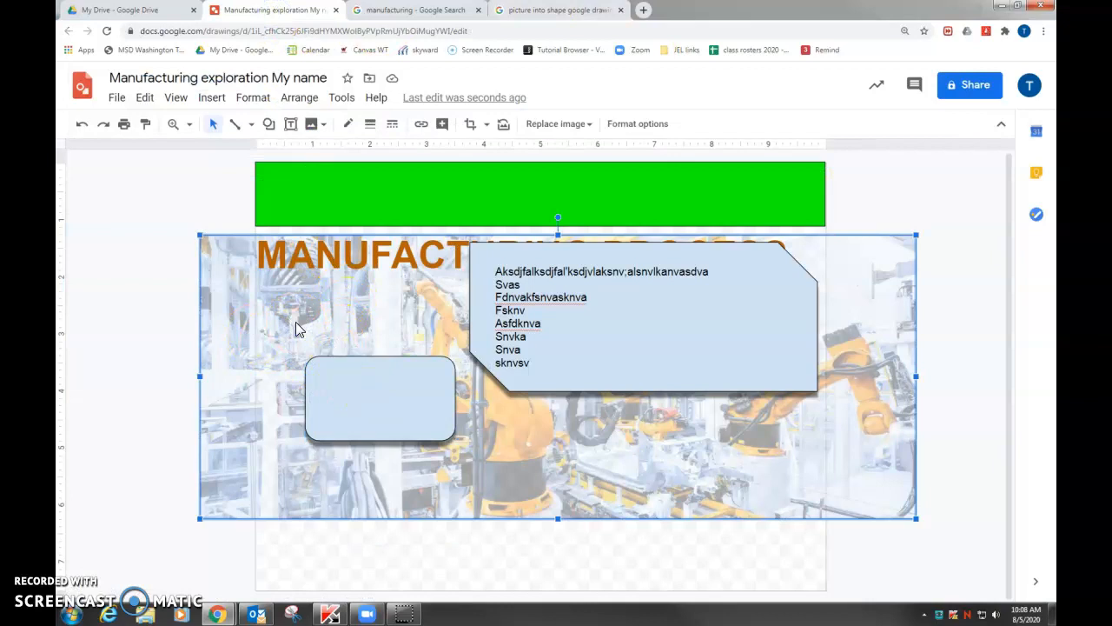
key("ctrl+v")
left_click(447, 348)
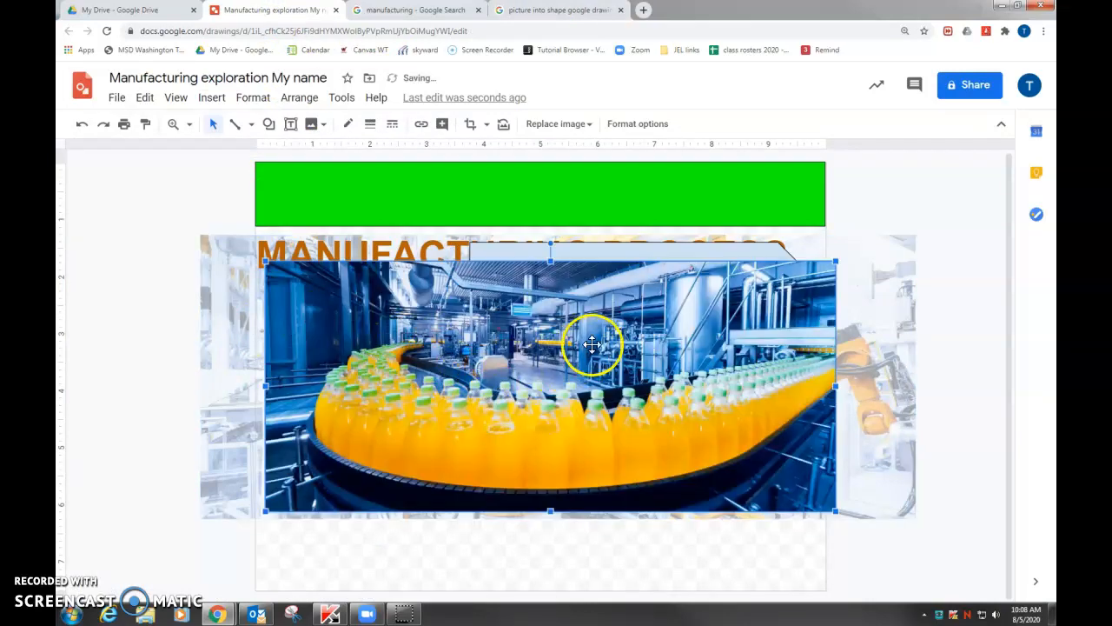
Crop the bottle picture to its lower-left portion by trimming its right side and its upper half
double_click(706, 364)
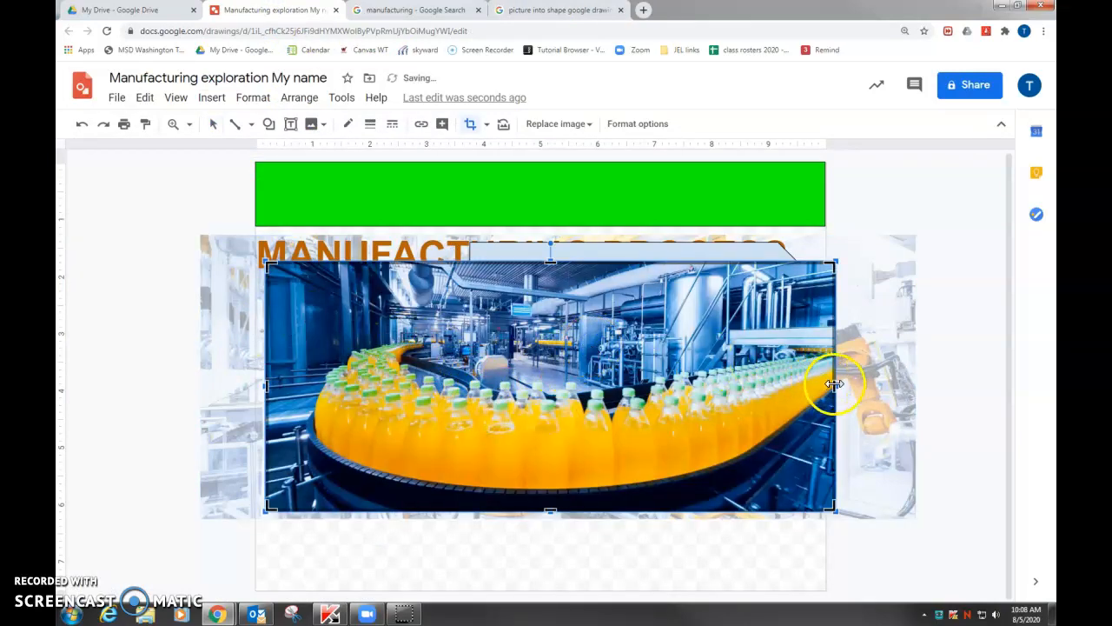
left_click_drag(831, 384, 601, 398)
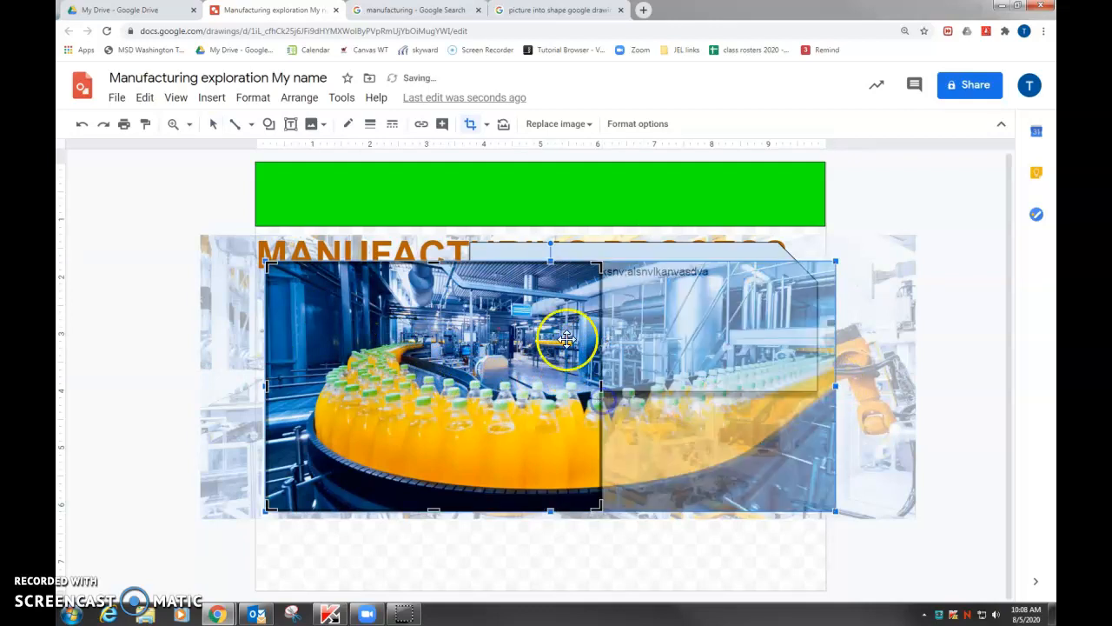
left_click_drag(432, 260, 432, 405)
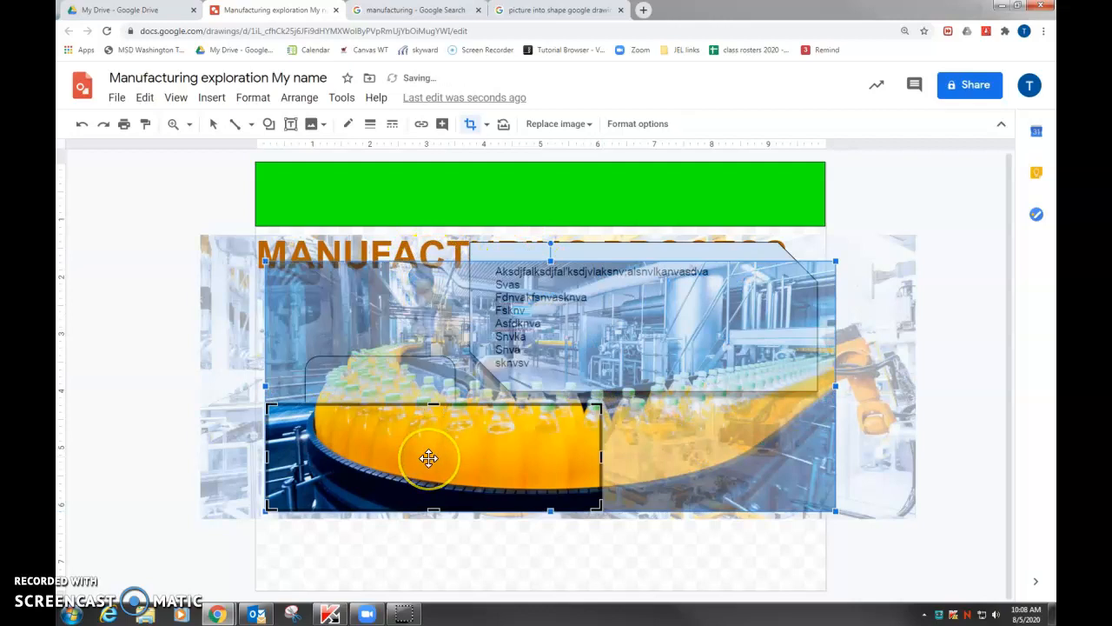